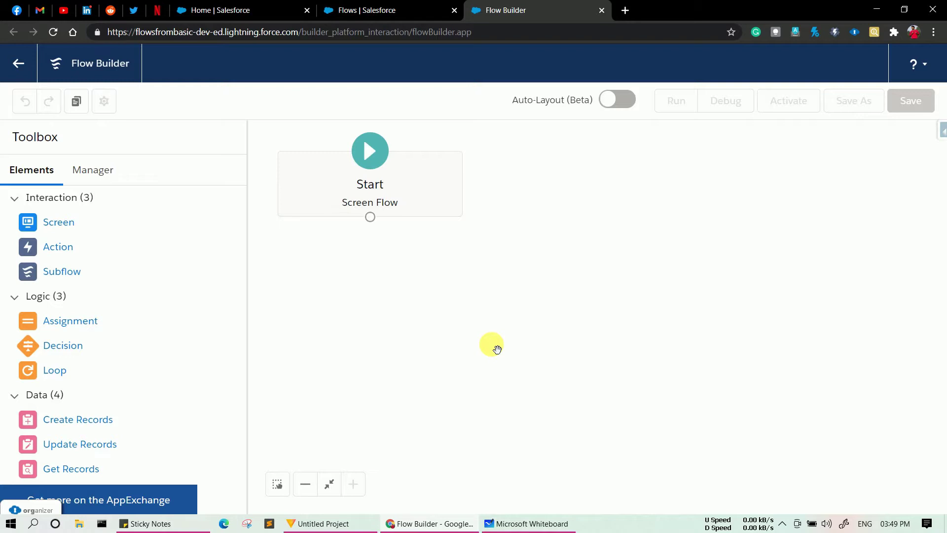
Add a Screen element to the flow canvas with the label and API name Screen_1.
{"action": "left_click", "coordinate": [58, 228]}
{"action": "left_click_drag", "start_coordinate": [59, 229], "coordinate": [393, 290]}
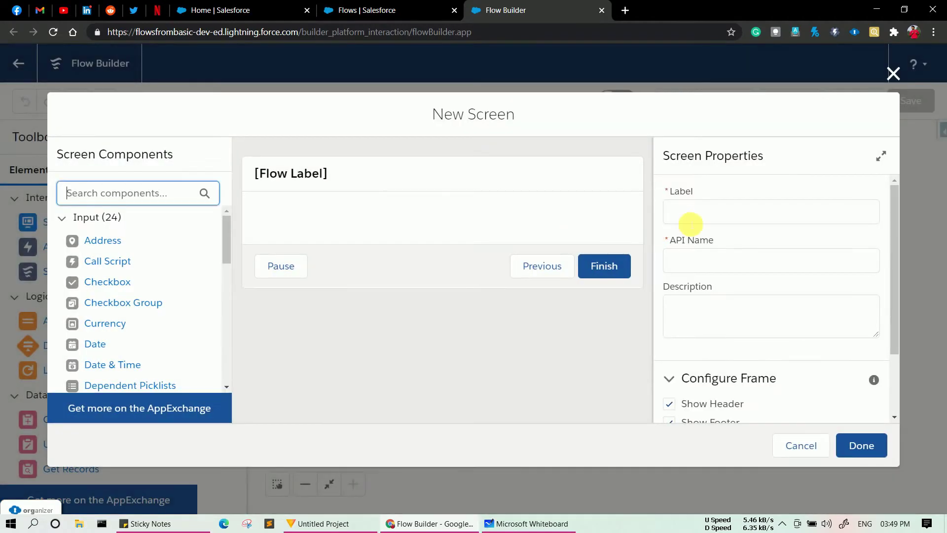
{"action": "left_click", "coordinate": [687, 216]}
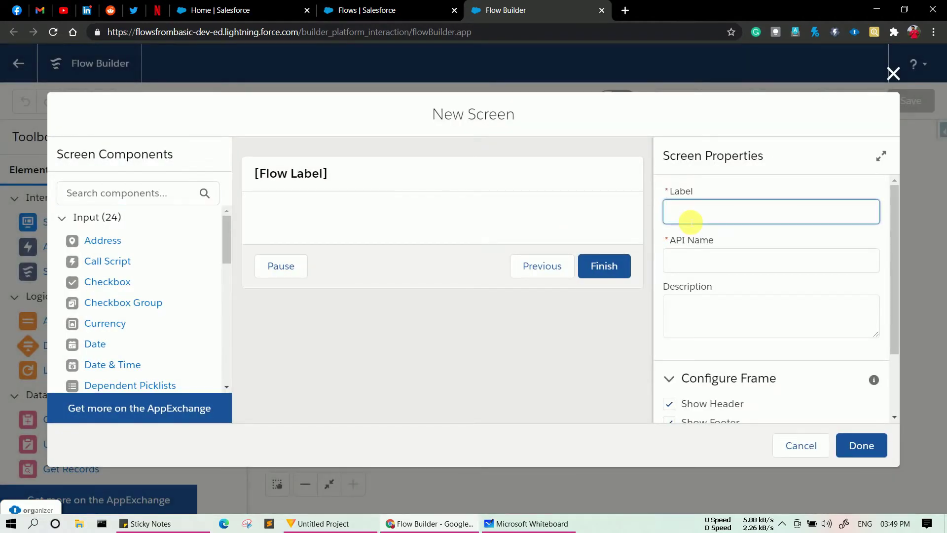
{"action": "type", "text": "Screen_1"}
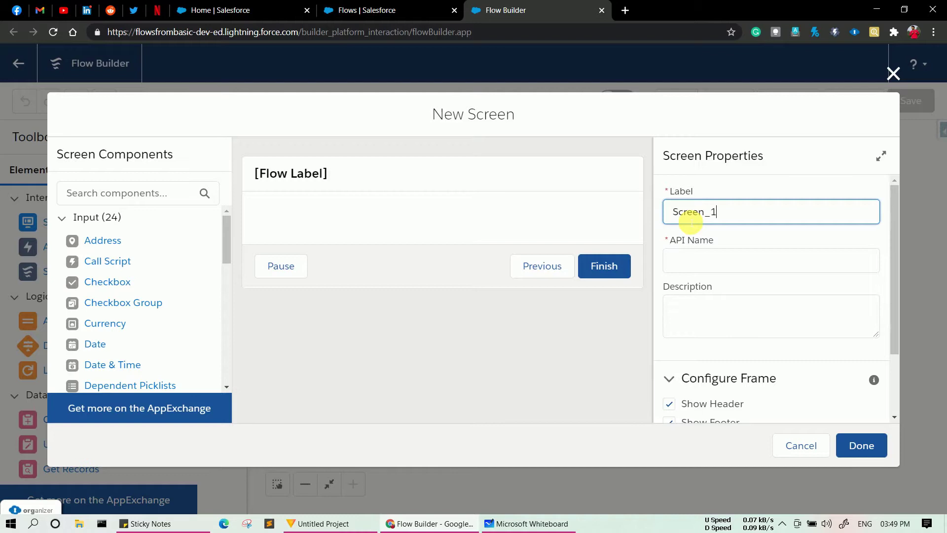
{"action": "left_click", "coordinate": [681, 249]}
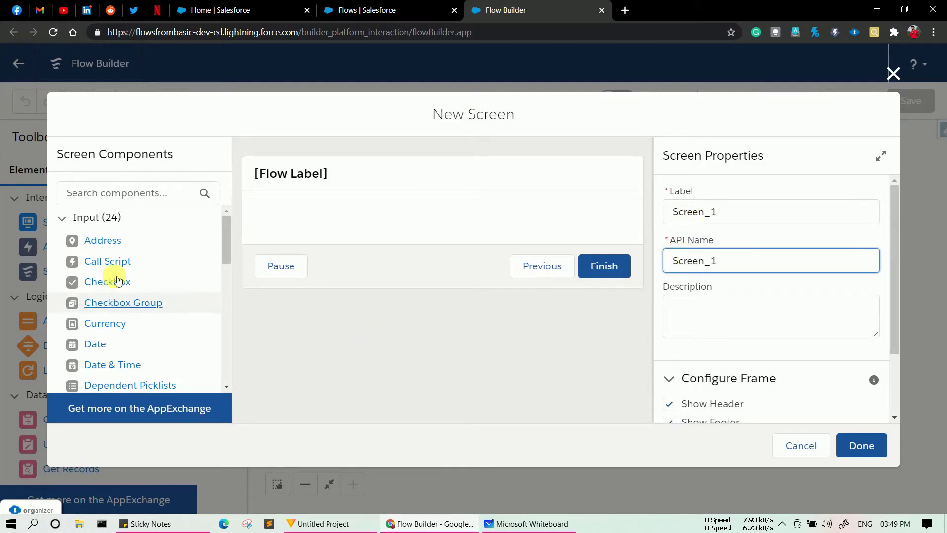
Add a Dependent Picklists component to the screen and set its API name to dp_Component.
{"action": "left_click", "coordinate": [123, 193]}
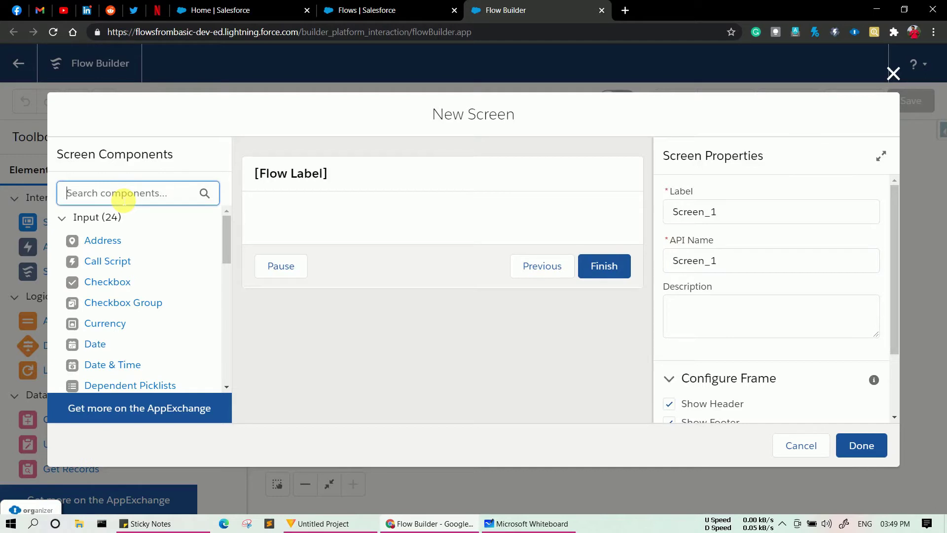
{"action": "type", "text": "dep"}
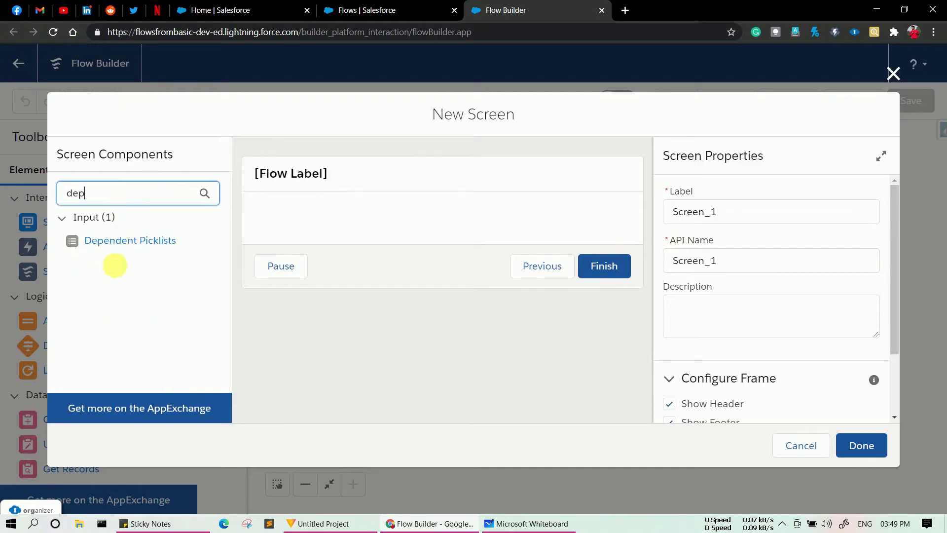
{"action": "left_click_drag", "start_coordinate": [110, 245], "coordinate": [308, 219]}
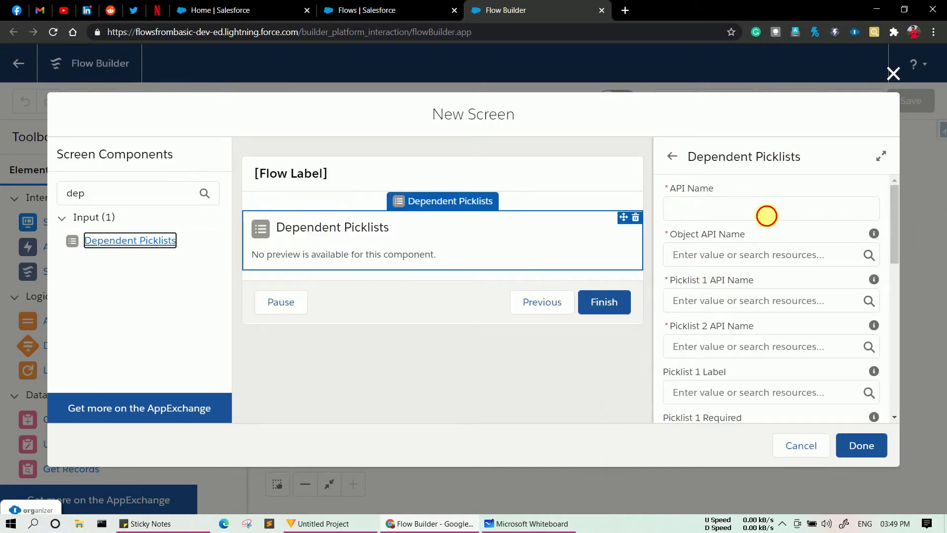
{"action": "left_click", "coordinate": [766, 215]}
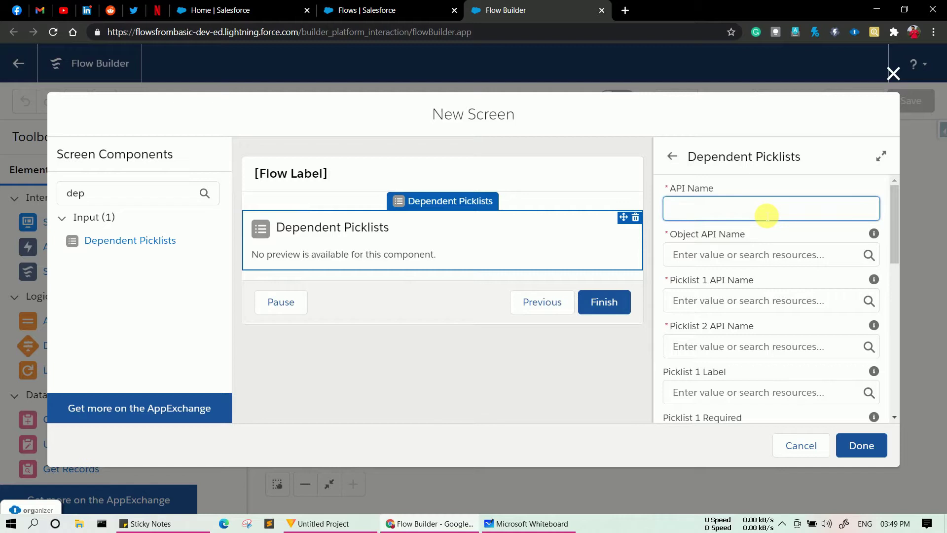
{"action": "type", "text": "dp_Component"}
Set the Dependent Picklists component's Object API Name to Account.
{"action": "left_click", "coordinate": [788, 265]}
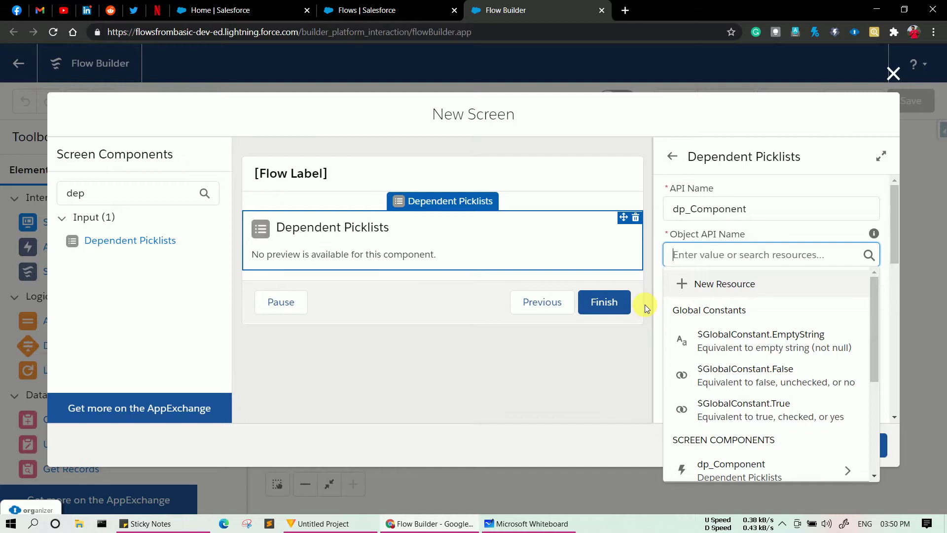
{"action": "key", "text": "Tab"}
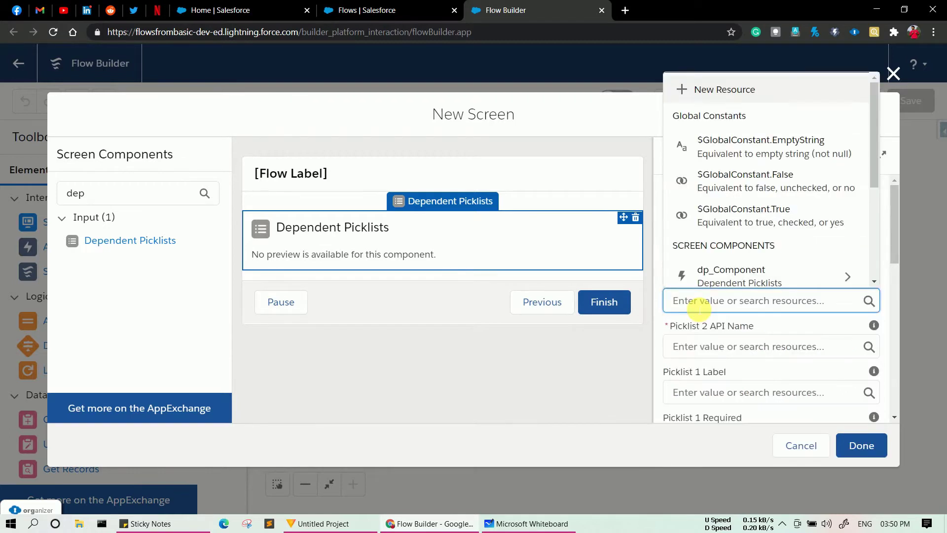
{"action": "left_click", "coordinate": [592, 354]}
{"action": "left_click", "coordinate": [465, 265]}
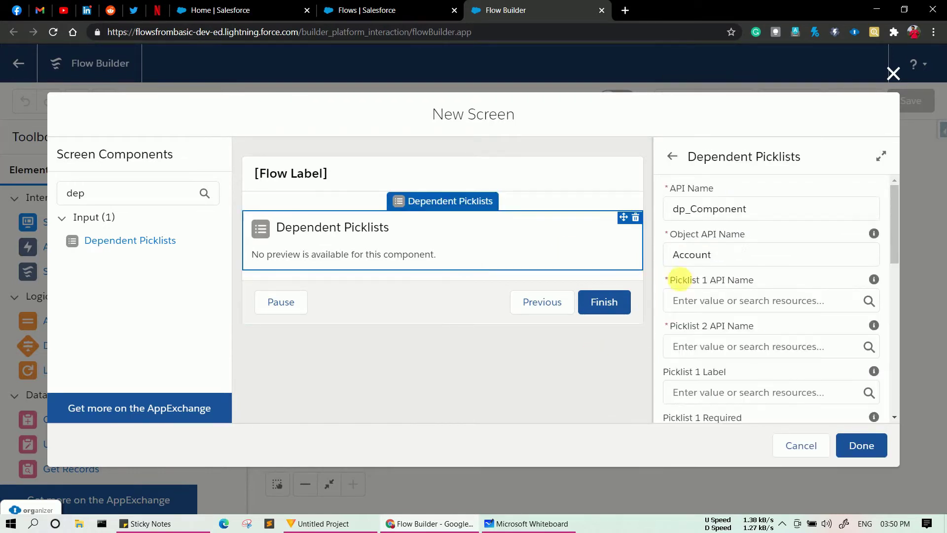
Set the Picklist 1 API Name to Country__c and the Picklist 2 API Name to State__c.
{"action": "left_click", "coordinate": [689, 300]}
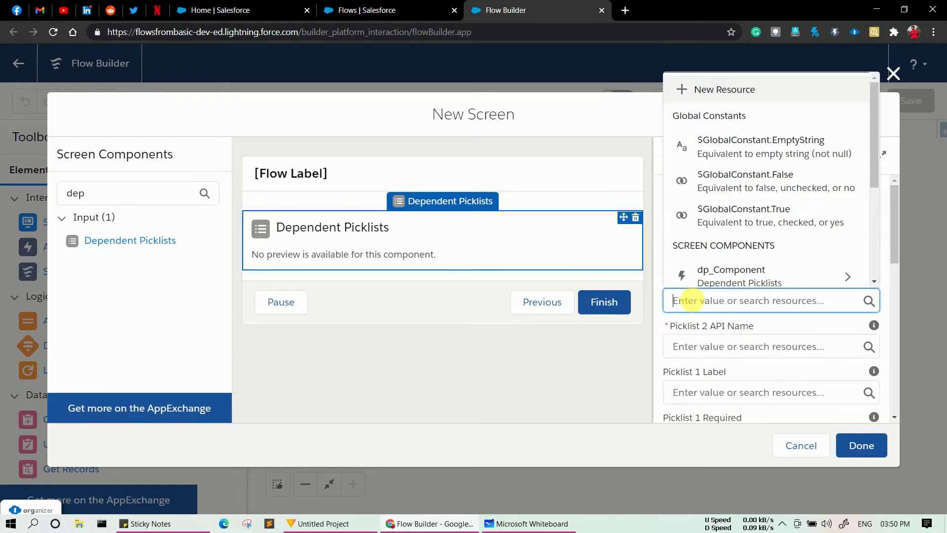
{"action": "type", "text": "Country"}
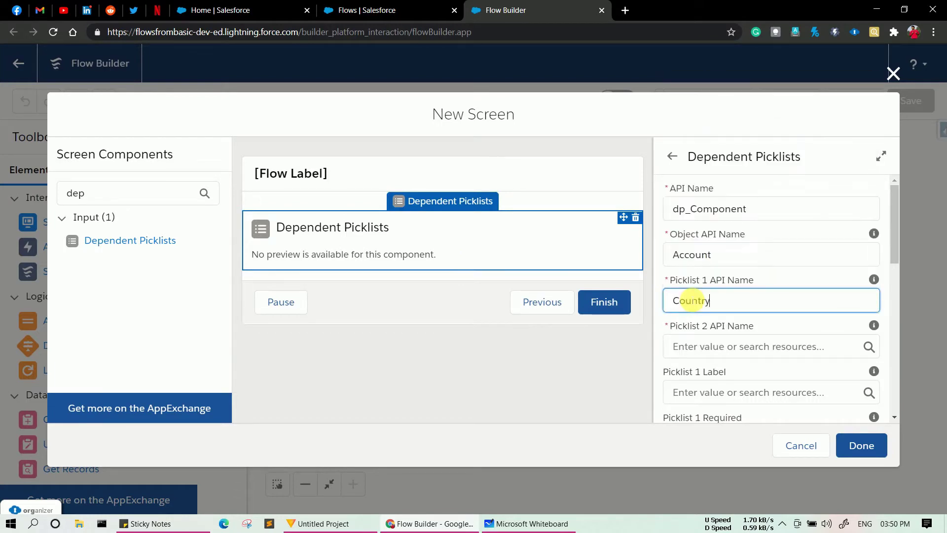
{"action": "type", "text": "__c"}
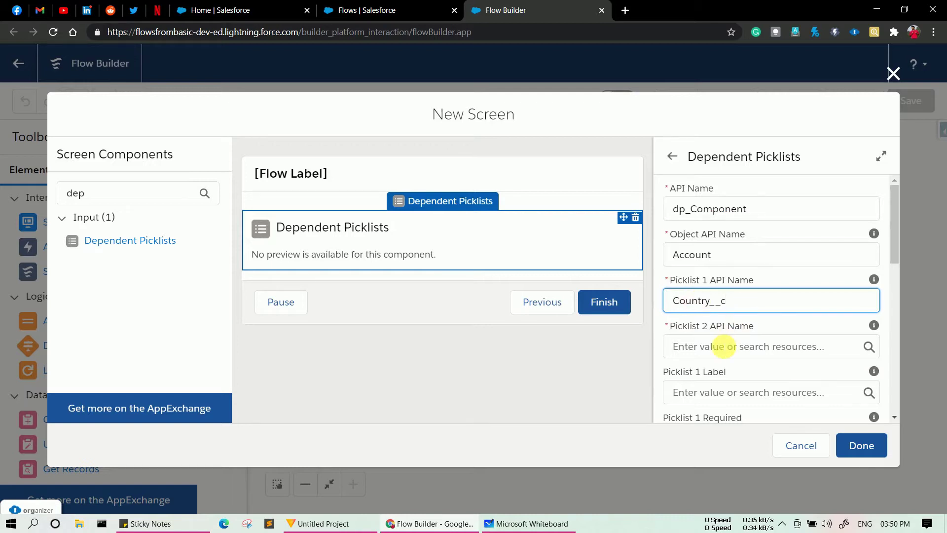
{"action": "left_click", "coordinate": [731, 345]}
{"action": "left_click", "coordinate": [638, 347]}
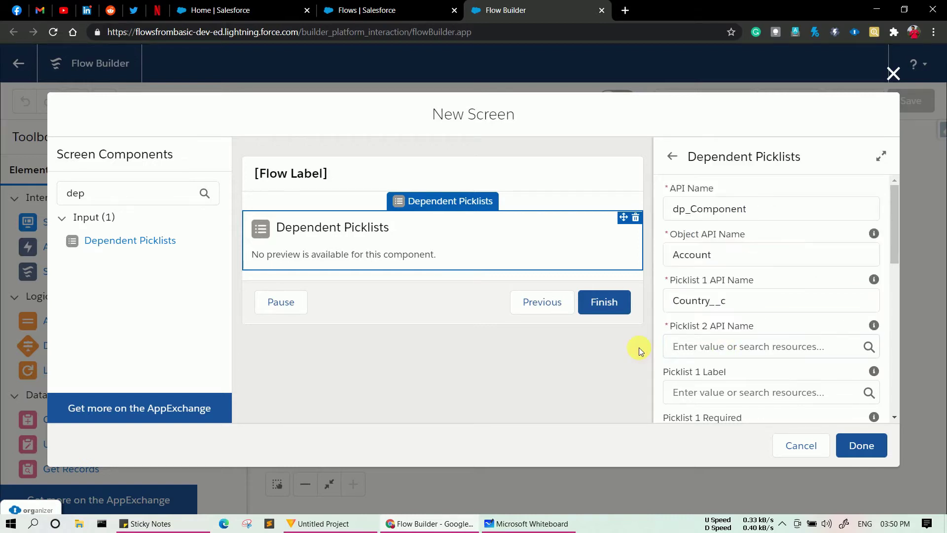
{"action": "left_click", "coordinate": [496, 267]}
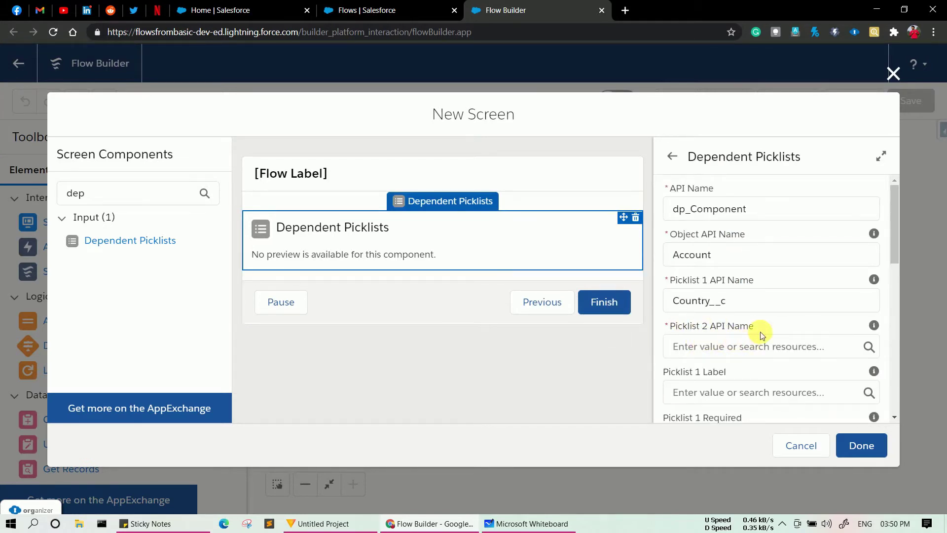
{"action": "left_click", "coordinate": [720, 346]}
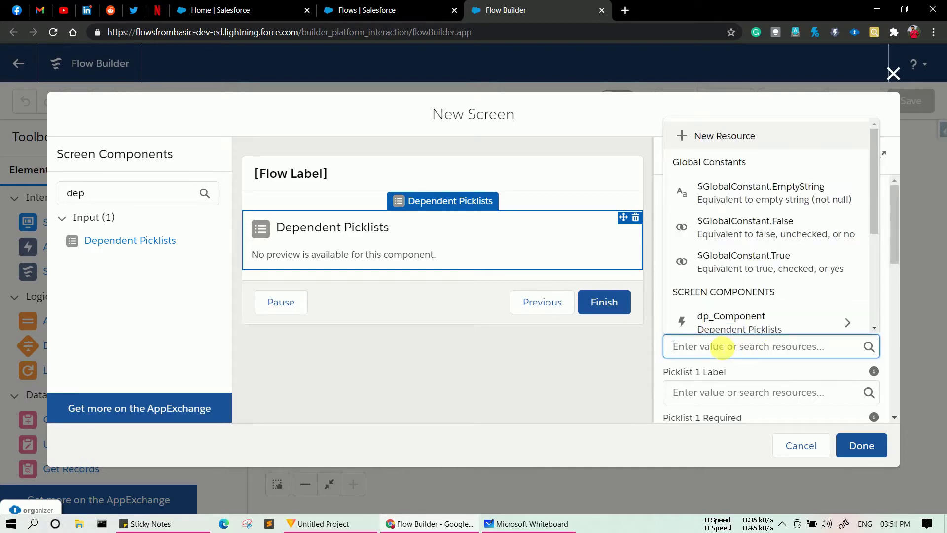
{"action": "type", "text": "State"}
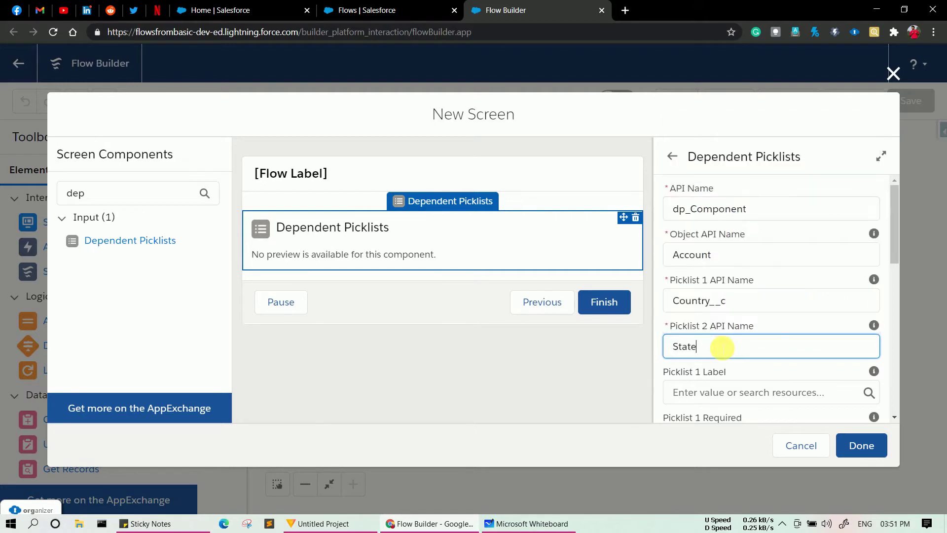
{"action": "type", "text": "__c"}
Make Picklist 1 required by assigning the $GlobalConstant.True constant to Picklist 1 Required.
{"action": "scroll", "coordinate": [722, 348], "scroll_direction": "down", "scroll_amount": 5}
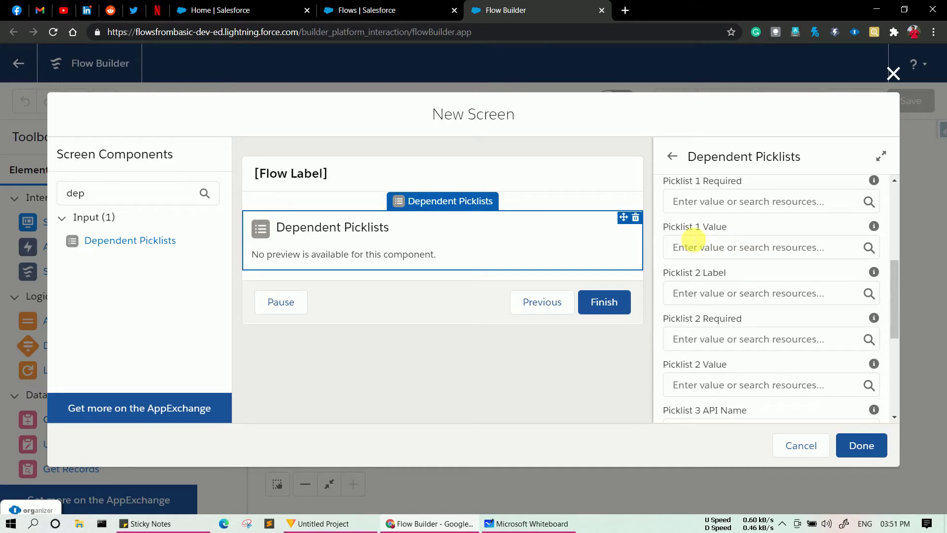
{"action": "scroll", "coordinate": [696, 215], "scroll_direction": "up", "scroll_amount": 2}
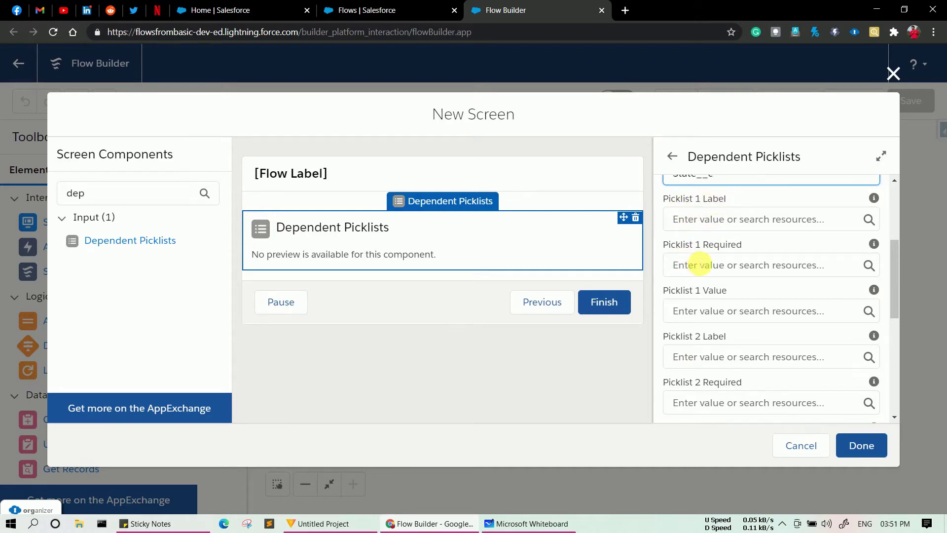
{"action": "left_click", "coordinate": [705, 265]}
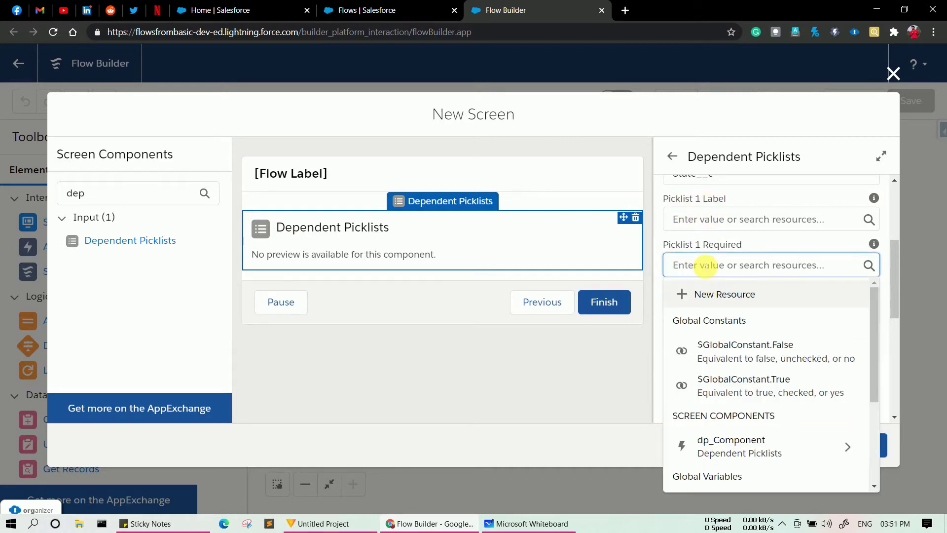
{"action": "left_click", "coordinate": [750, 383]}
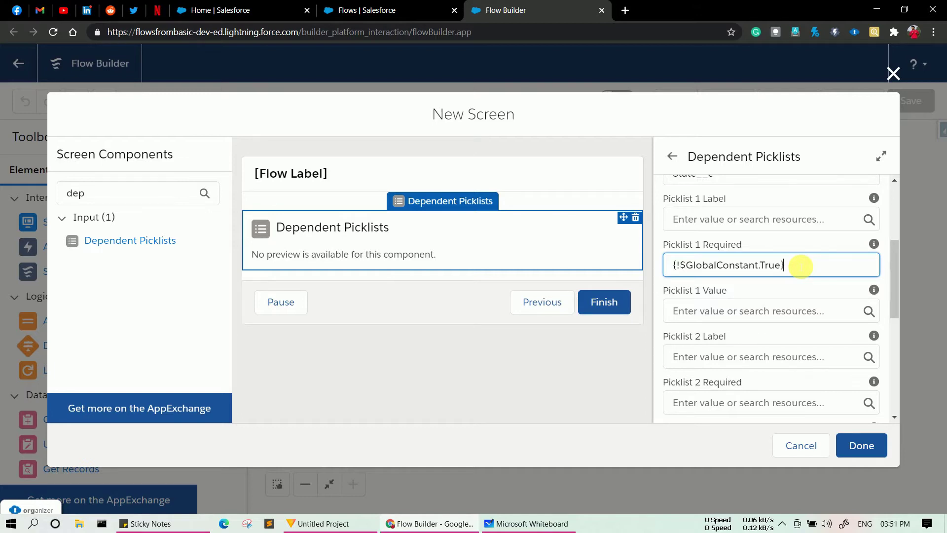
{"action": "left_click", "coordinate": [759, 291]}
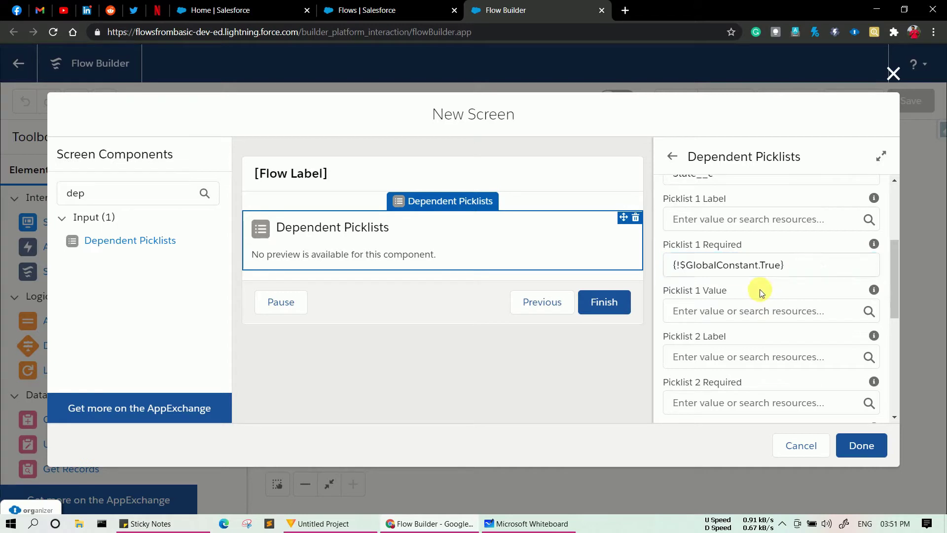
Set the Picklist 1 Value to India as the country picklist's default.
{"action": "scroll", "coordinate": [759, 290], "scroll_direction": "down", "scroll_amount": 1}
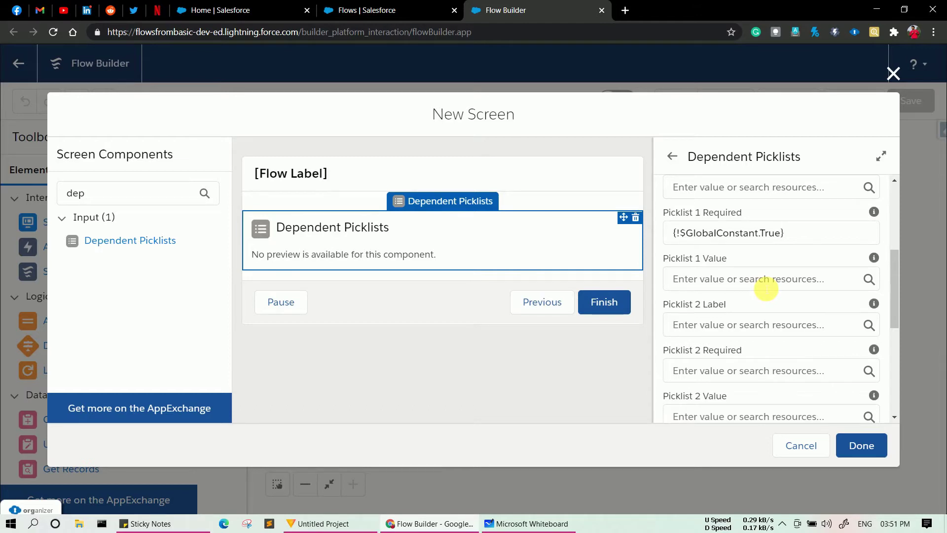
{"action": "left_click", "coordinate": [766, 289]}
{"action": "type", "text": "India"}
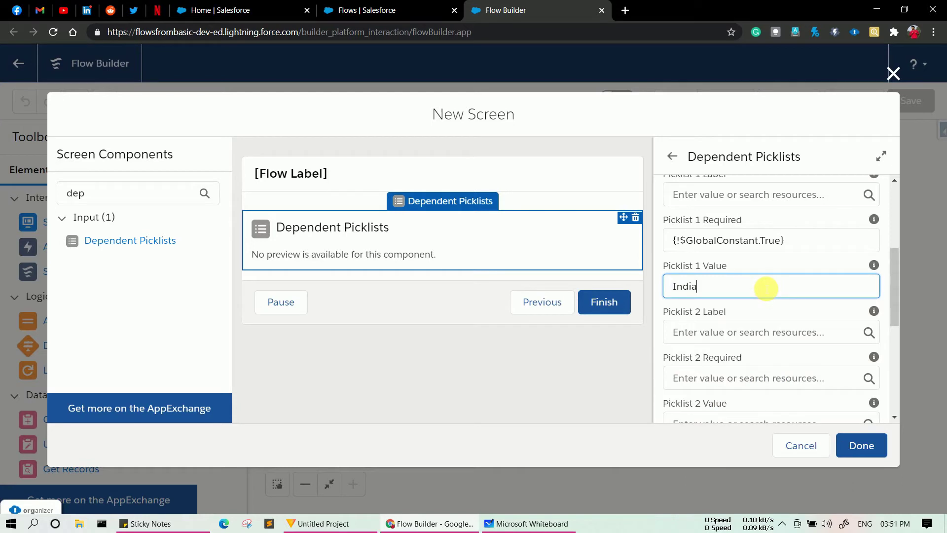
{"action": "left_click", "coordinate": [697, 333]}
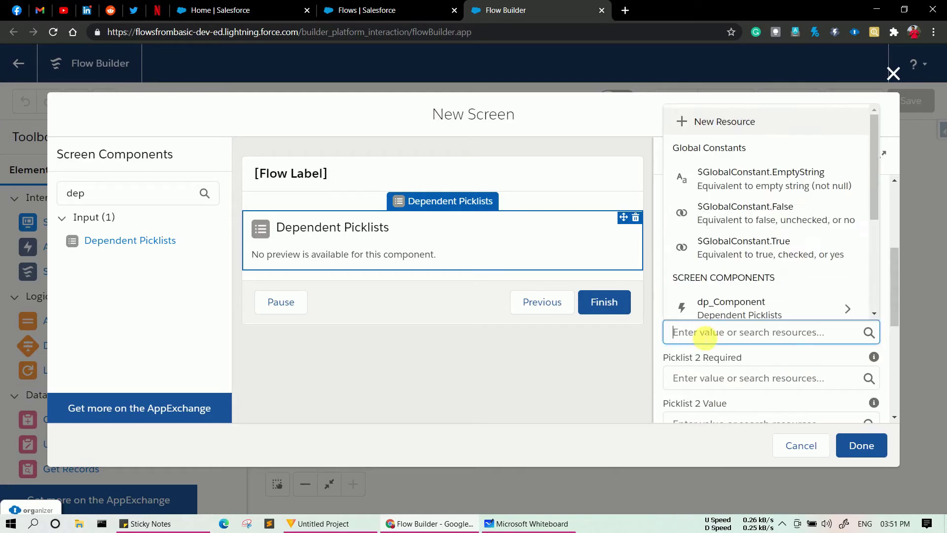
{"action": "left_click", "coordinate": [666, 368]}
{"action": "left_click", "coordinate": [659, 364]}
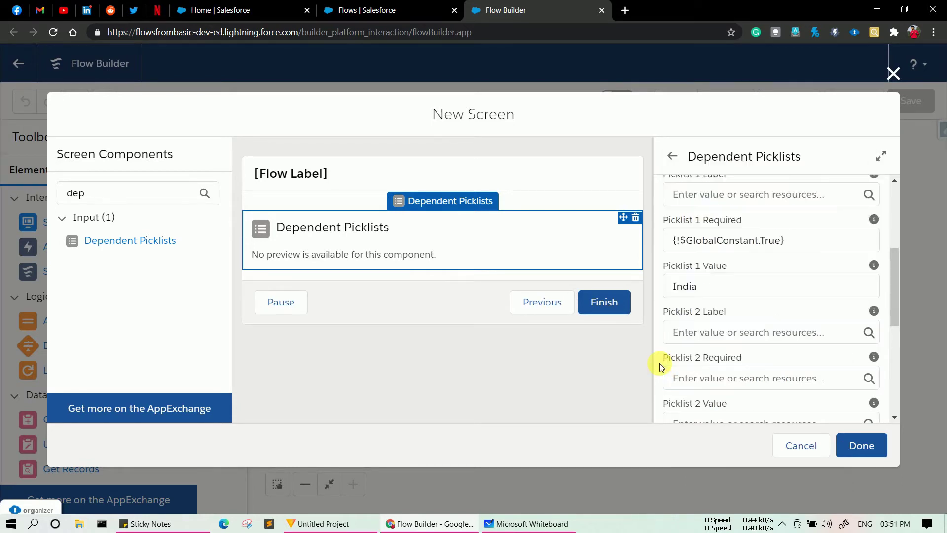
Set the Picklist 2 Value to Assam as the state picklist's default.
{"action": "scroll", "coordinate": [659, 364], "scroll_direction": "down", "scroll_amount": 1}
{"action": "left_click", "coordinate": [696, 359]}
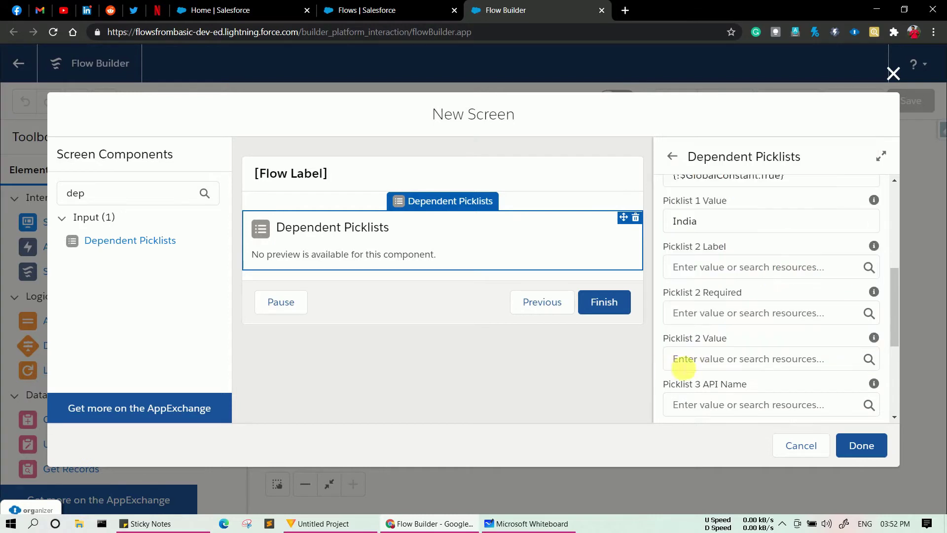
{"action": "left_click", "coordinate": [683, 359]}
{"action": "type", "text": "Assam"}
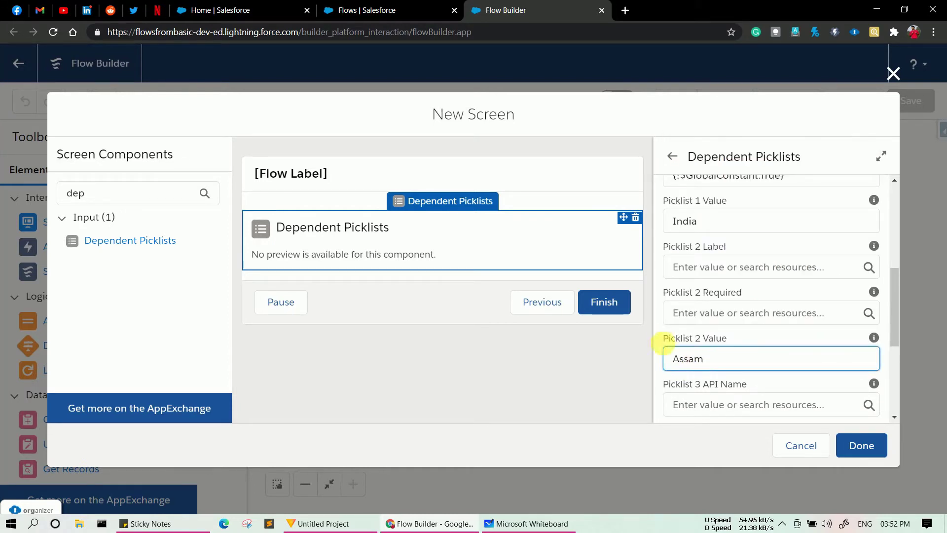
{"action": "left_click", "coordinate": [661, 339]}
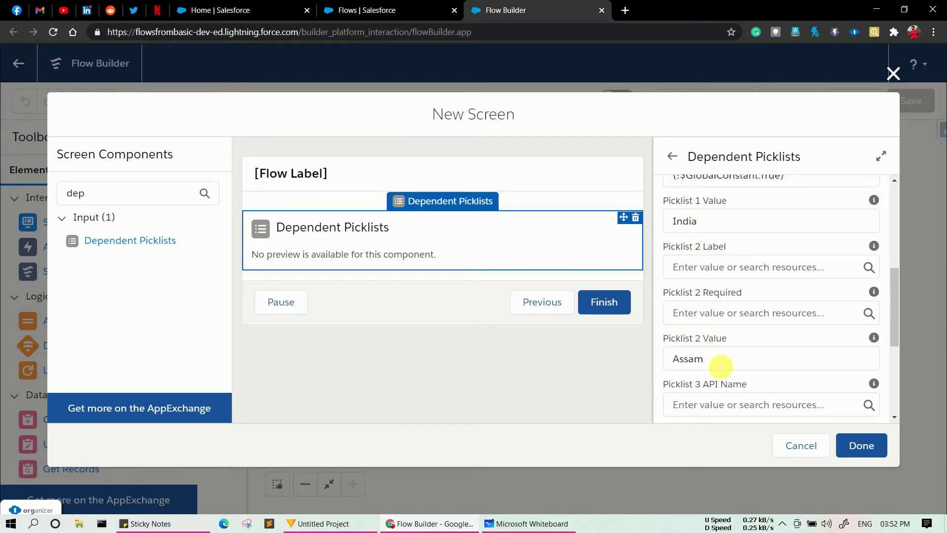
Enable manual variable assignment in the Dependent Picklists component's advanced settings.
{"action": "scroll", "coordinate": [733, 332], "scroll_direction": "down", "scroll_amount": 3}
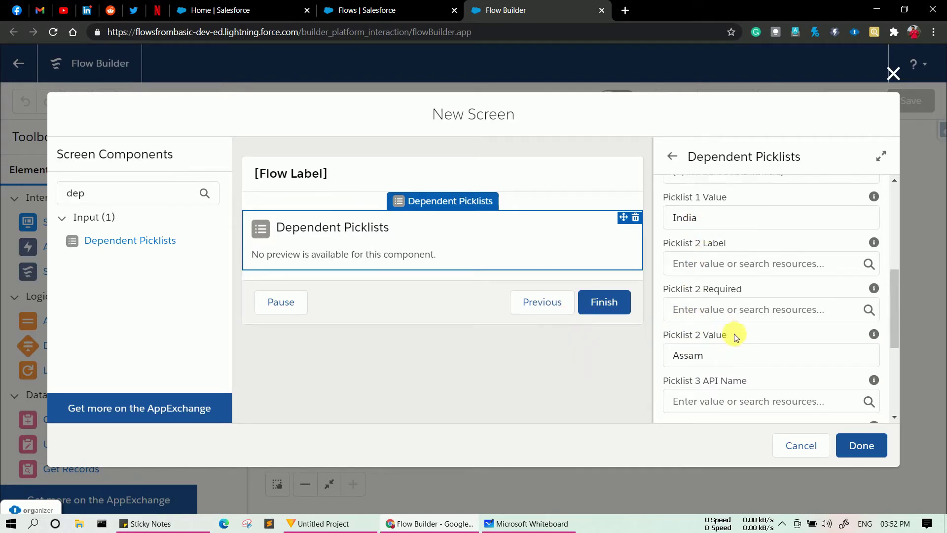
{"action": "scroll", "coordinate": [734, 334], "scroll_direction": "down", "scroll_amount": 2}
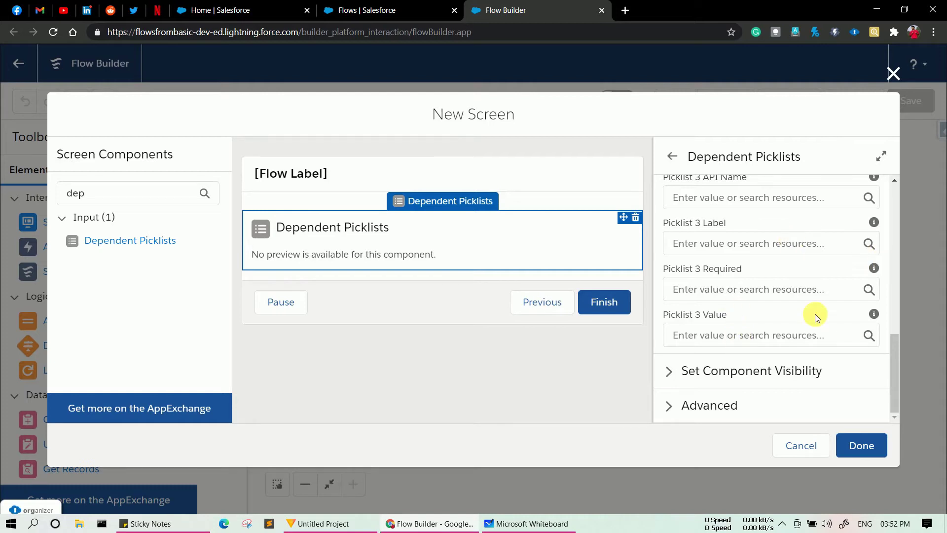
{"action": "left_click", "coordinate": [668, 408]}
{"action": "scroll", "coordinate": [668, 408], "scroll_direction": "down", "scroll_amount": 3}
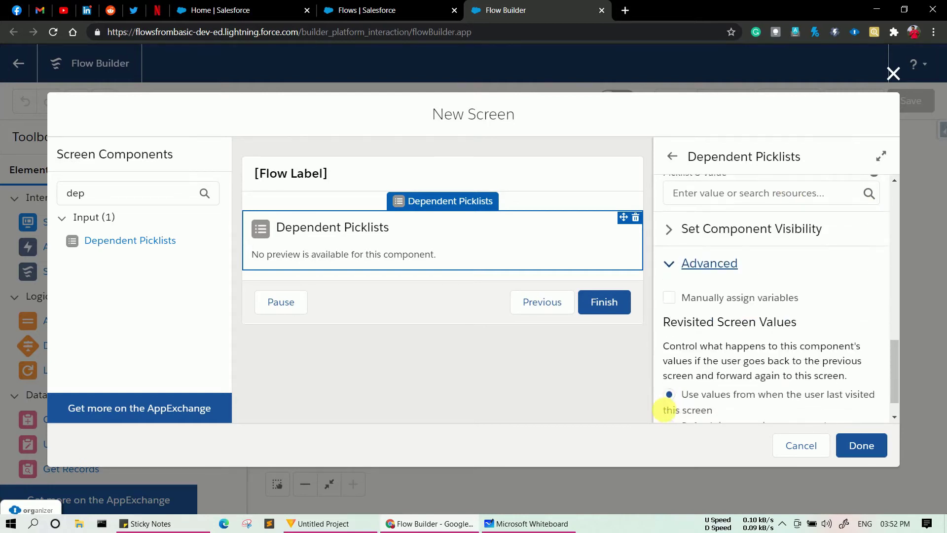
{"action": "left_click", "coordinate": [669, 297]}
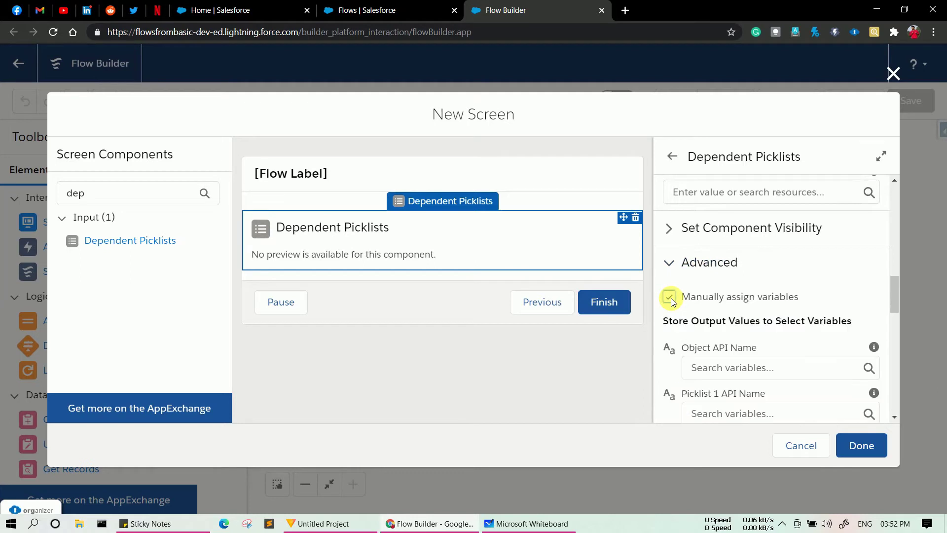
{"action": "scroll", "coordinate": [671, 300], "scroll_direction": "down", "scroll_amount": 1}
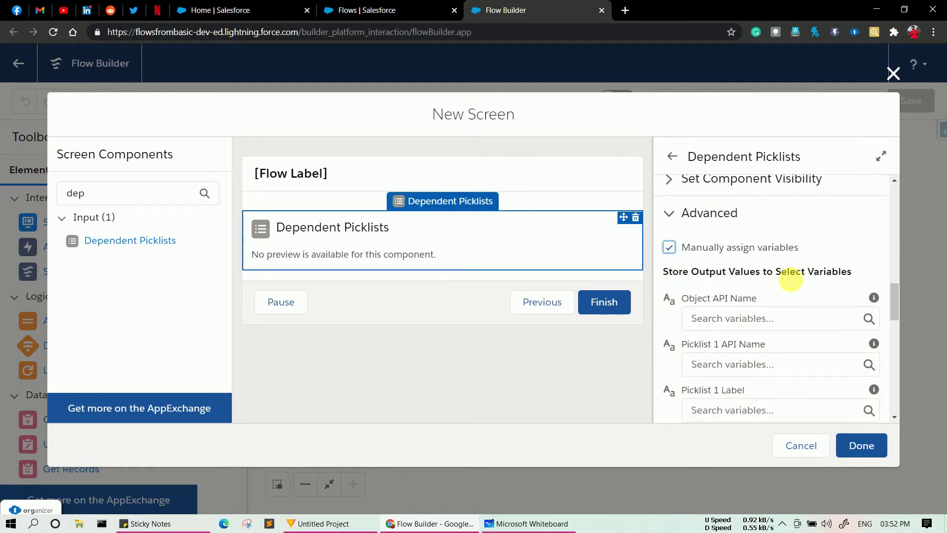
Store the Picklist 1 Value output in a new Text variable named dp_Country.
{"action": "scroll", "coordinate": [791, 280], "scroll_direction": "down", "scroll_amount": 2}
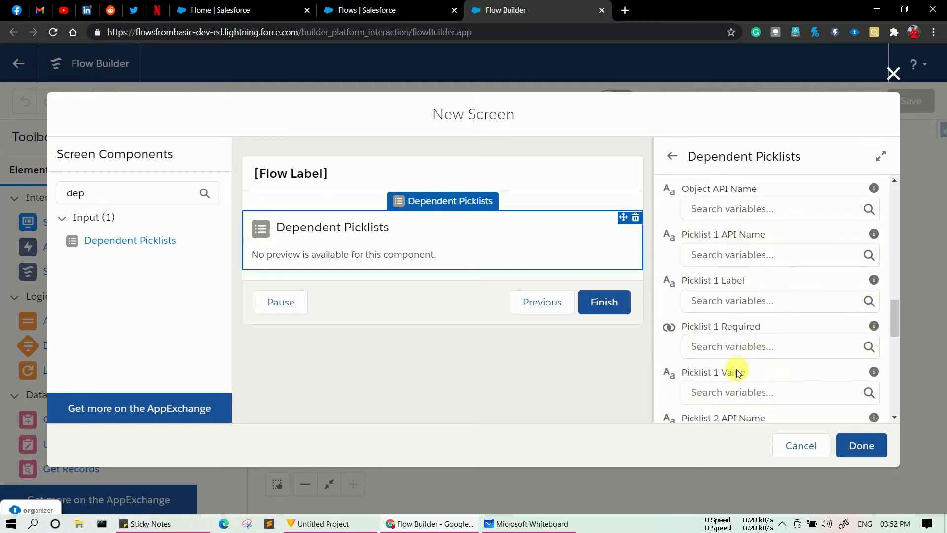
{"action": "left_click", "coordinate": [720, 390]}
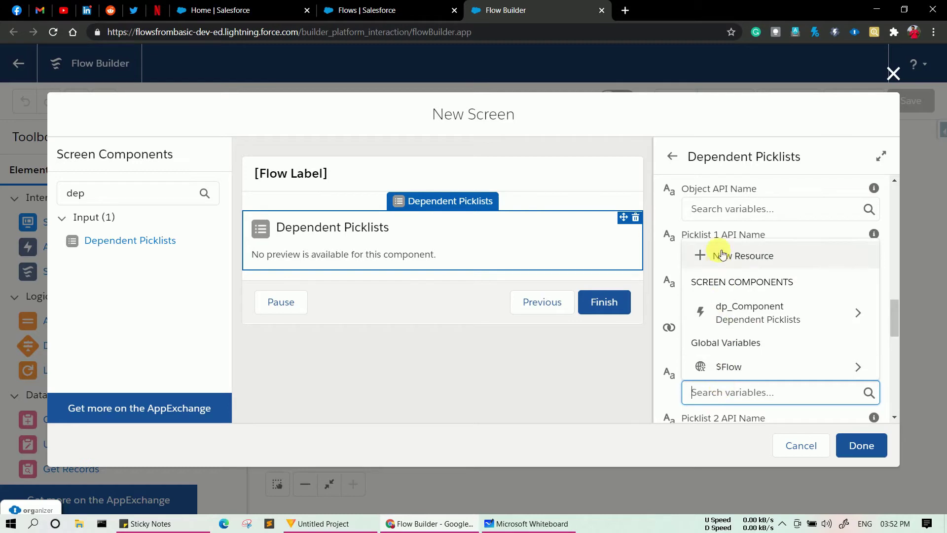
{"action": "left_click", "coordinate": [721, 254]}
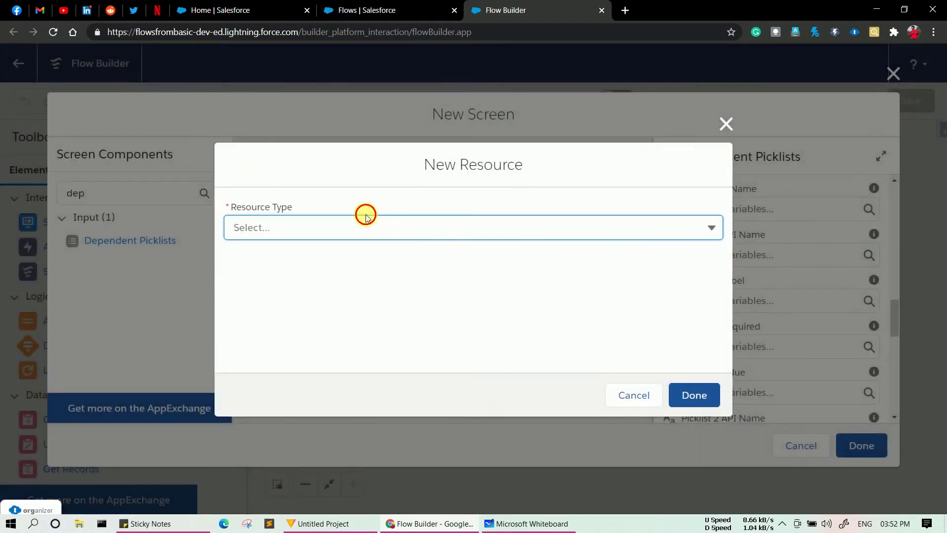
{"action": "left_click", "coordinate": [316, 227]}
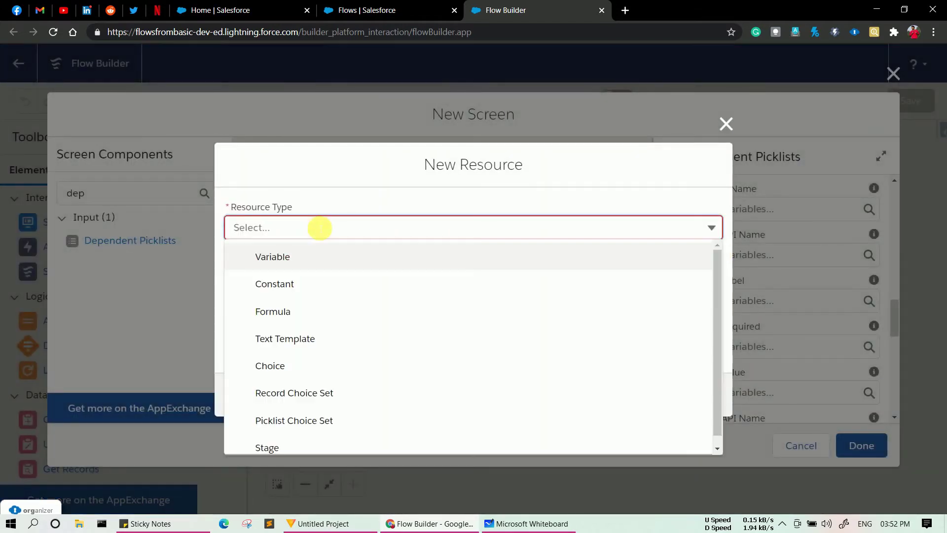
{"action": "left_click", "coordinate": [297, 262]}
{"action": "left_click", "coordinate": [272, 265]}
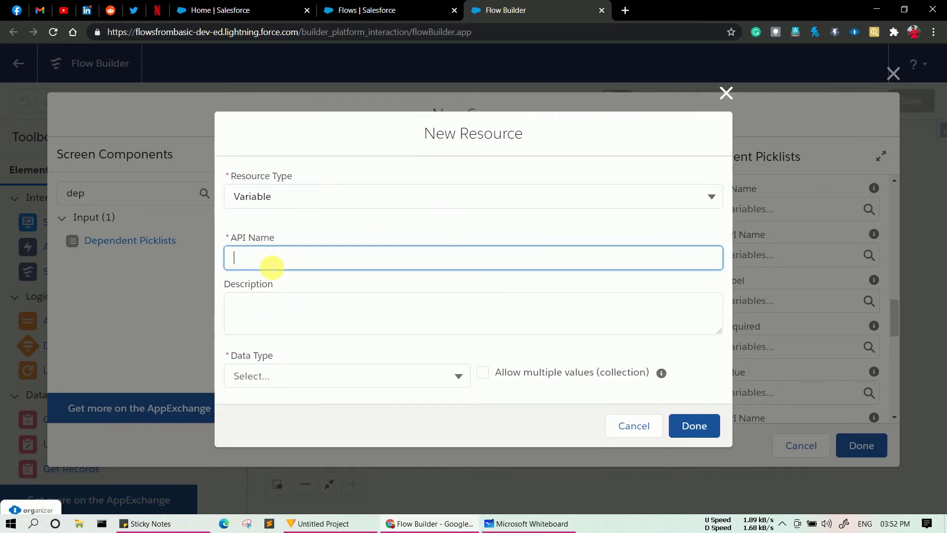
{"action": "type", "text": "dp_Country"}
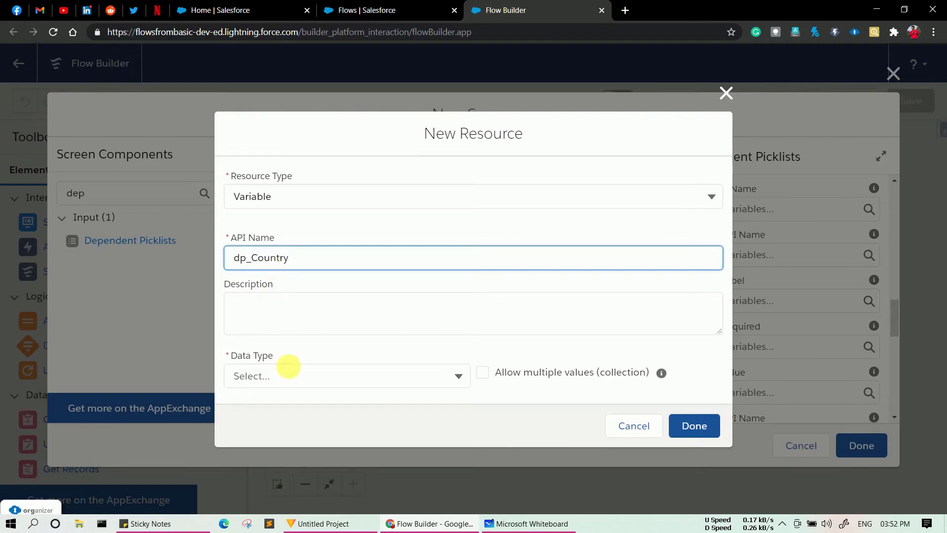
{"action": "left_click", "coordinate": [274, 375]}
{"action": "left_click", "coordinate": [270, 164]}
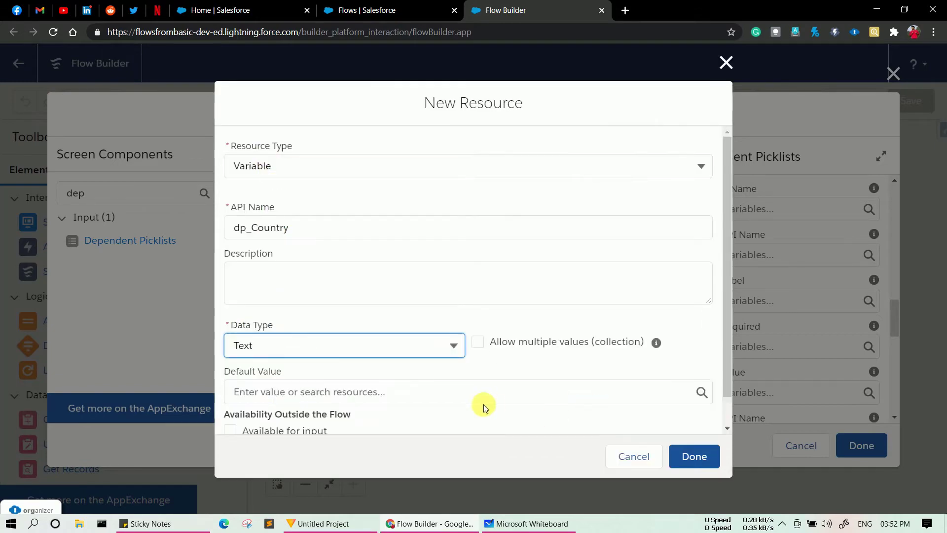
{"action": "scroll", "coordinate": [484, 404], "scroll_direction": "down", "scroll_amount": 1}
{"action": "left_click", "coordinate": [710, 457]}
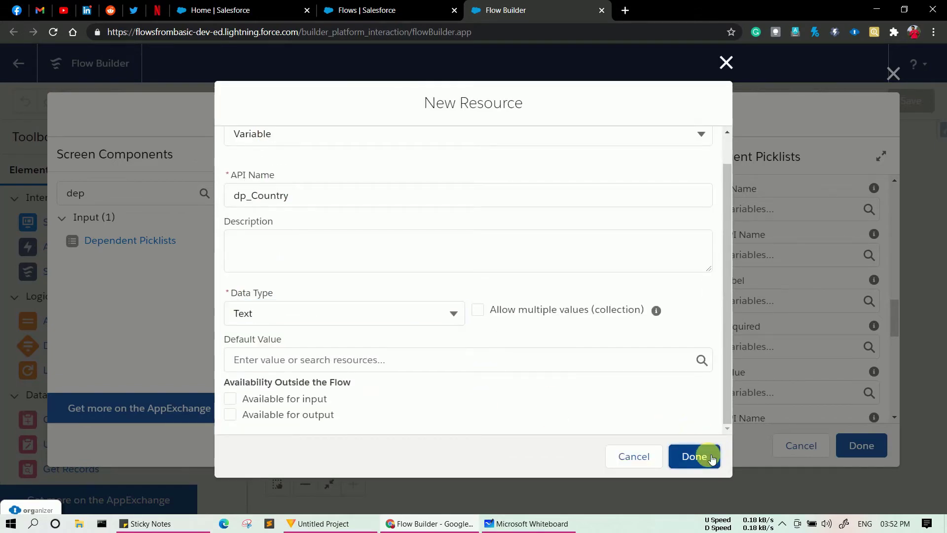
Store the Picklist 2 Value output in a new Text variable named dp_State.
{"action": "scroll", "coordinate": [780, 370], "scroll_direction": "down", "scroll_amount": 3}
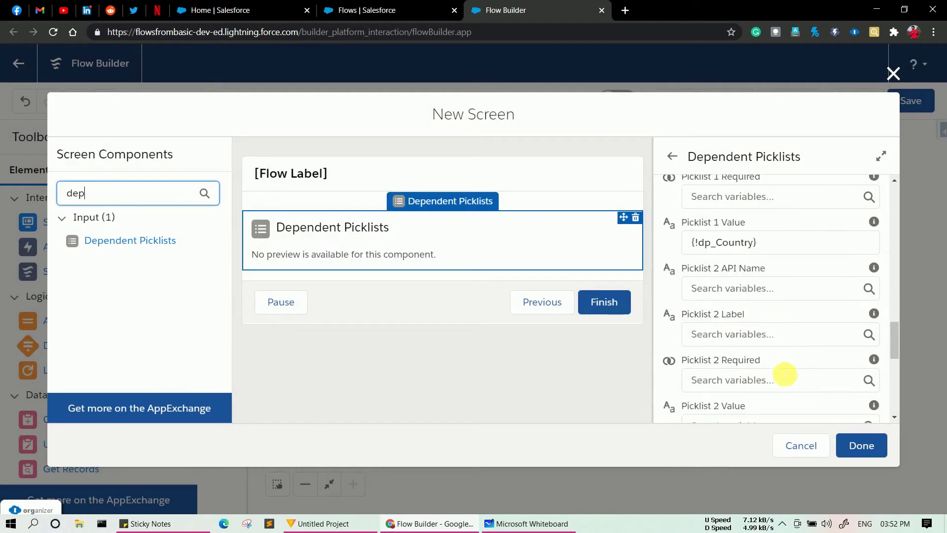
{"action": "left_click", "coordinate": [746, 386]}
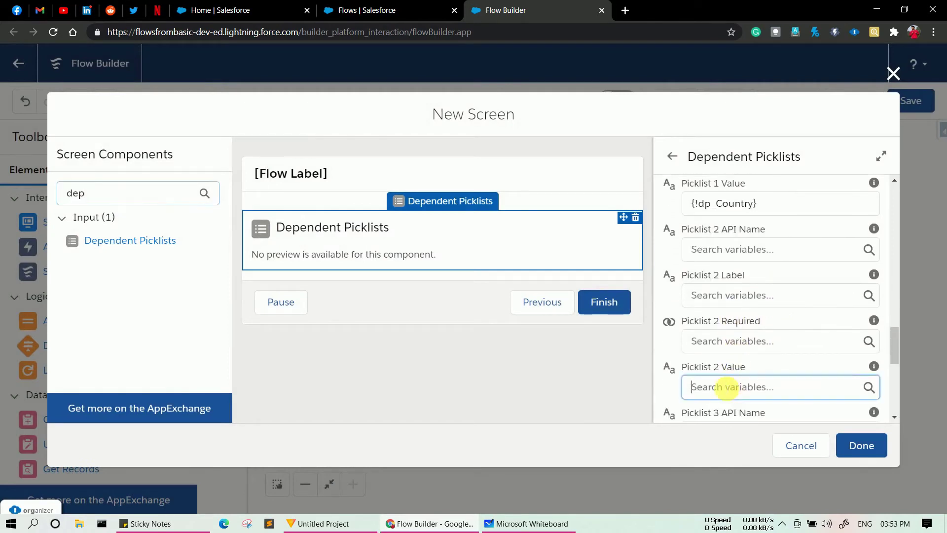
{"action": "left_click", "coordinate": [710, 189]}
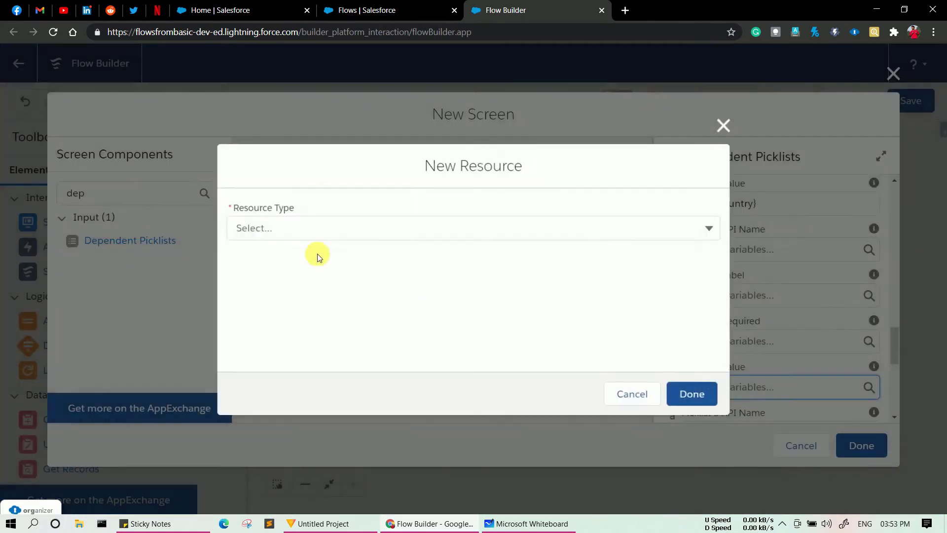
{"action": "left_click", "coordinate": [285, 226]}
{"action": "left_click", "coordinate": [263, 256]}
{"action": "left_click", "coordinate": [269, 258]}
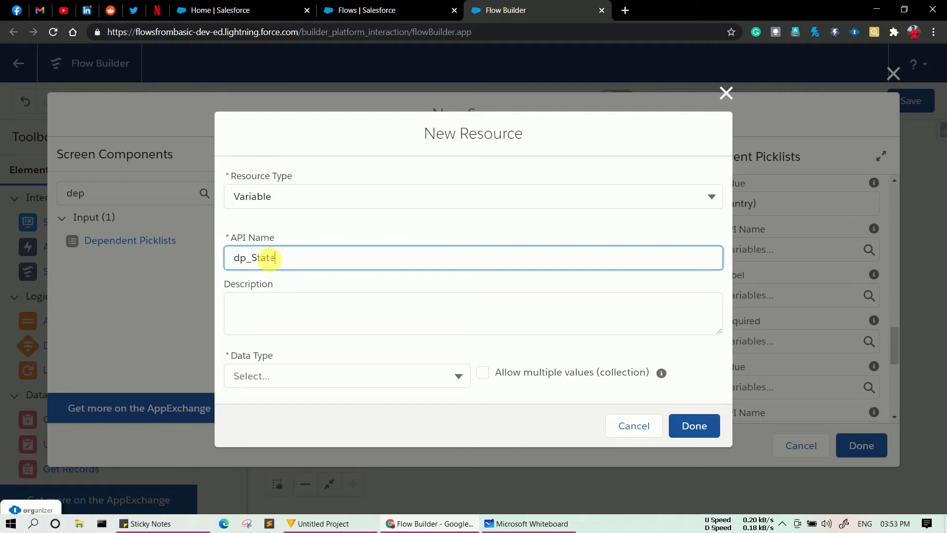
{"action": "left_click", "coordinate": [252, 375]}
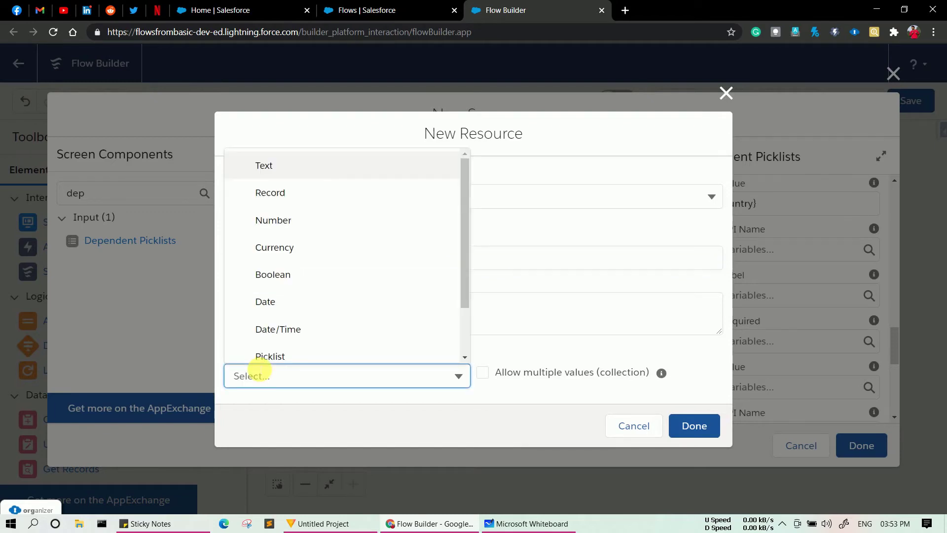
{"action": "left_click", "coordinate": [271, 168]}
{"action": "scroll", "coordinate": [416, 389], "scroll_direction": "down", "scroll_amount": 1}
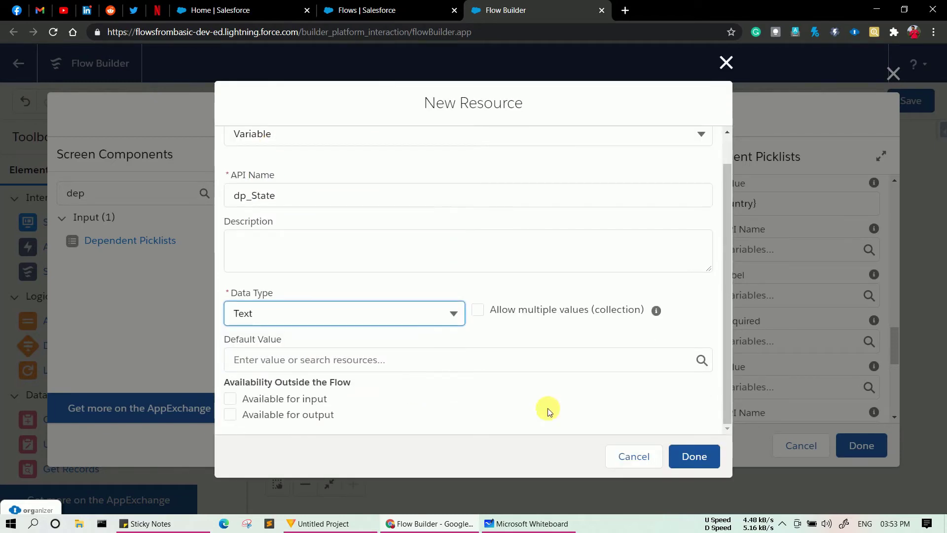
{"action": "left_click", "coordinate": [695, 457]}
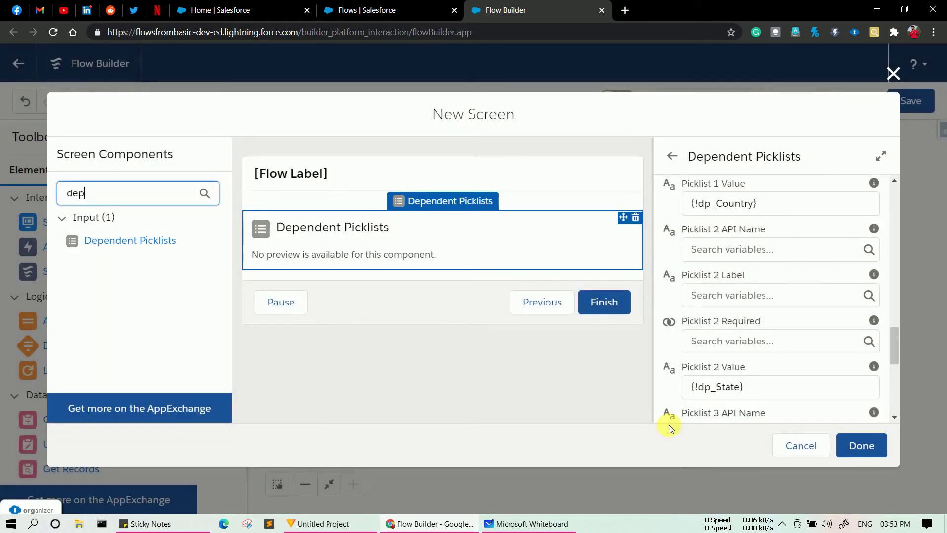
Finish the Screen_1 element and save the flow with the label dp_Dependent Picklist.
{"action": "left_click", "coordinate": [596, 373]}
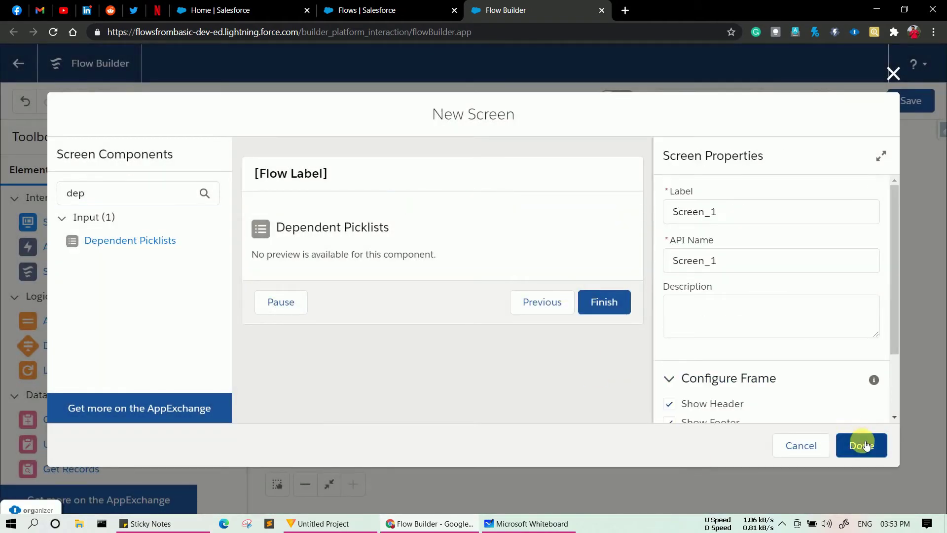
{"action": "left_click", "coordinate": [864, 446]}
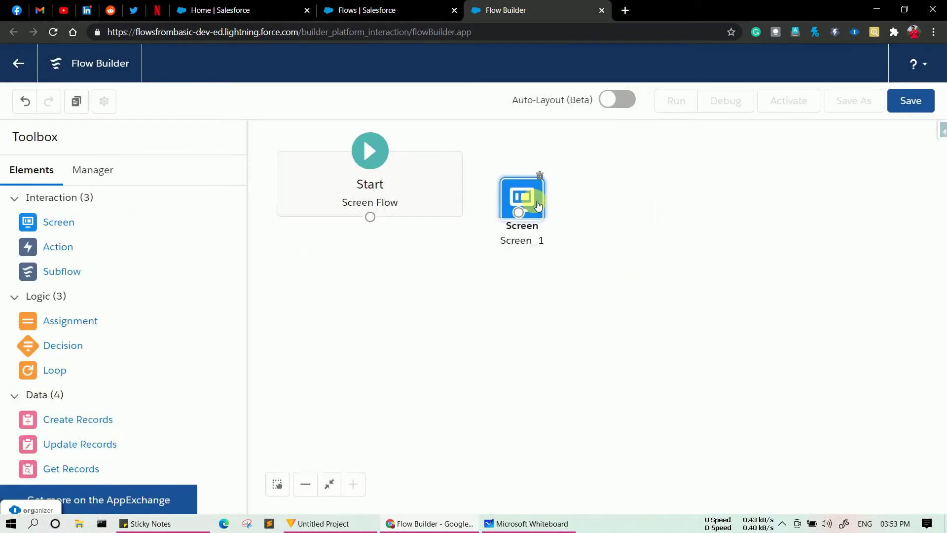
{"action": "left_click", "coordinate": [927, 109]}
{"action": "type", "text": "d"}
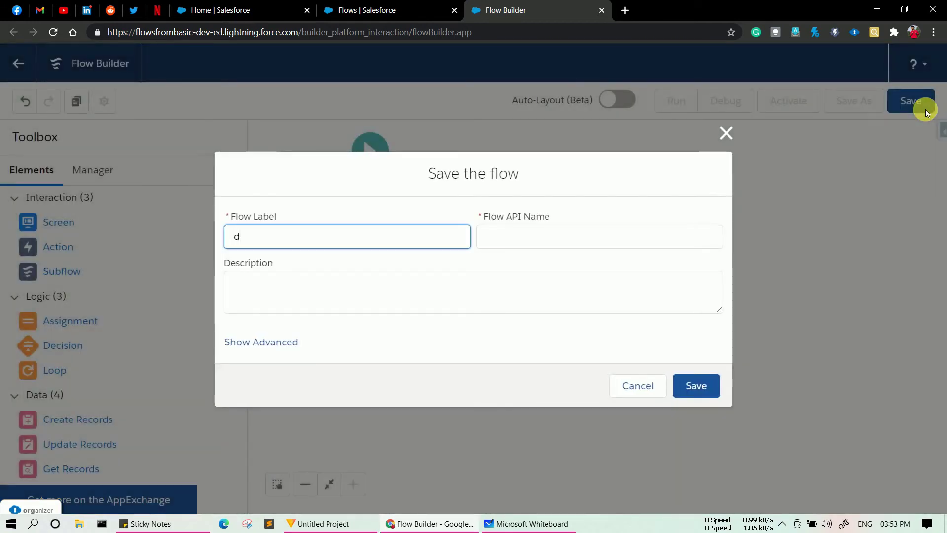
{"action": "type", "text": "p_Dependent Picklist"}
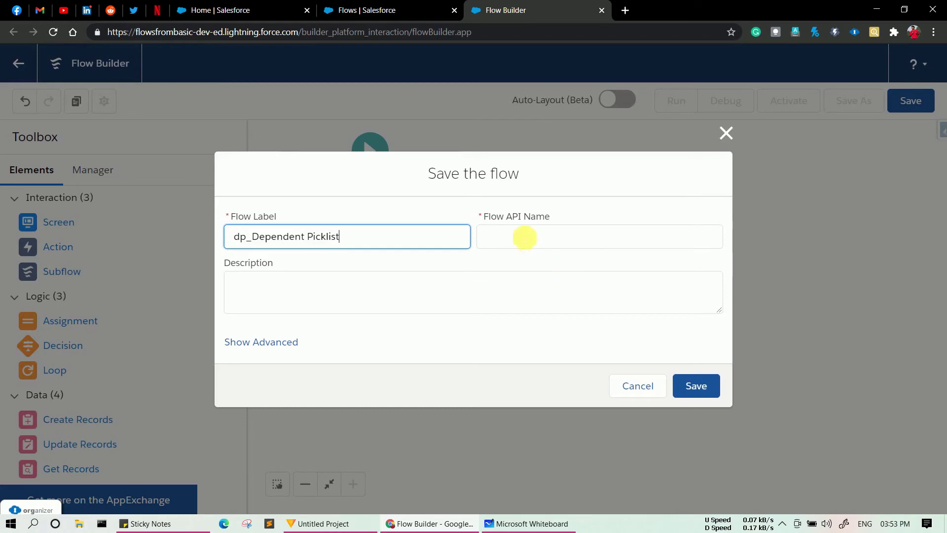
{"action": "left_click", "coordinate": [519, 238]}
{"action": "left_click", "coordinate": [696, 384]}
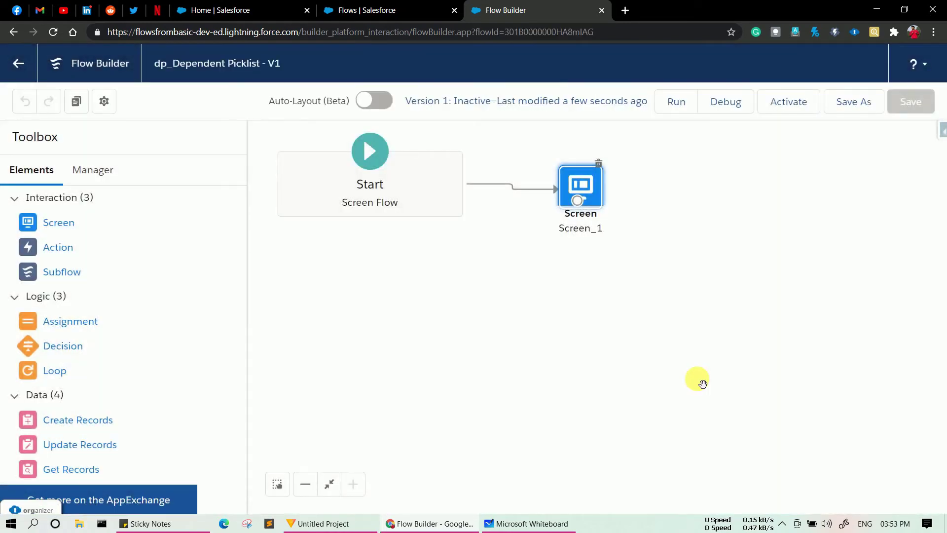
Debug the flow to check the Country and State picklists and their defaults, and close the debug run.
{"action": "left_click", "coordinate": [736, 115]}
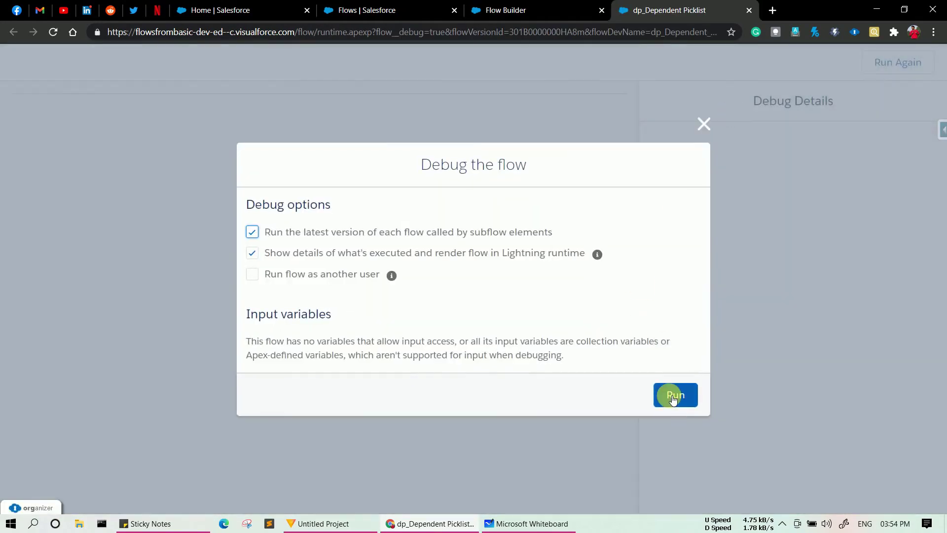
{"action": "left_click", "coordinate": [673, 399]}
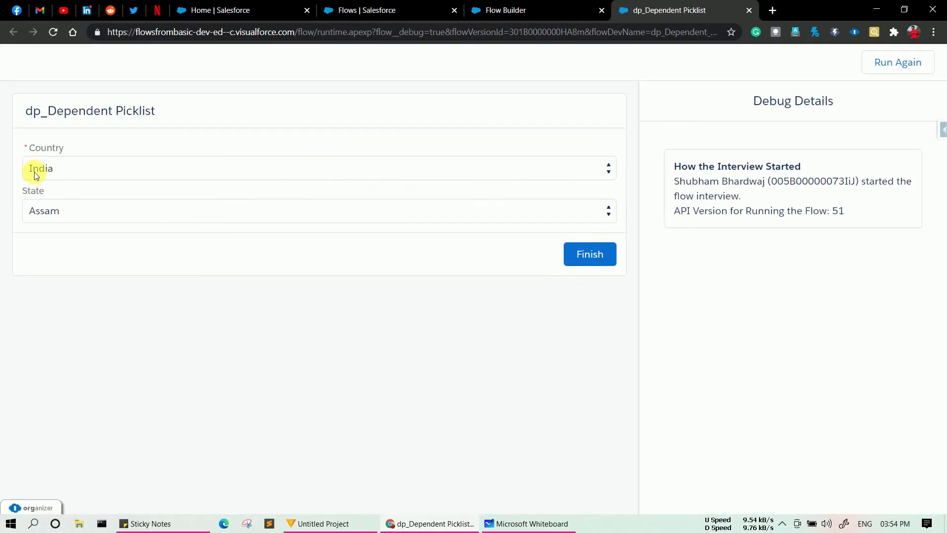
{"action": "left_click", "coordinate": [75, 173]}
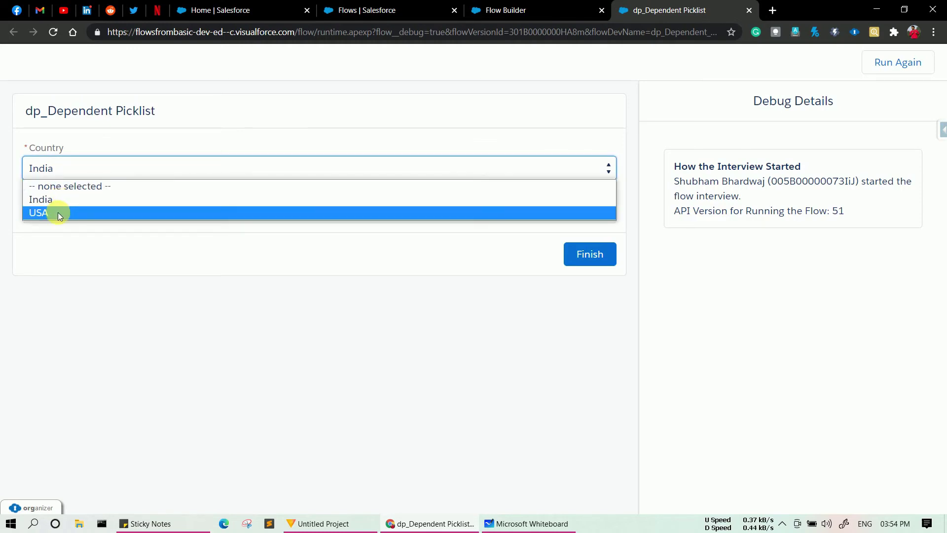
{"action": "left_click", "coordinate": [68, 226]}
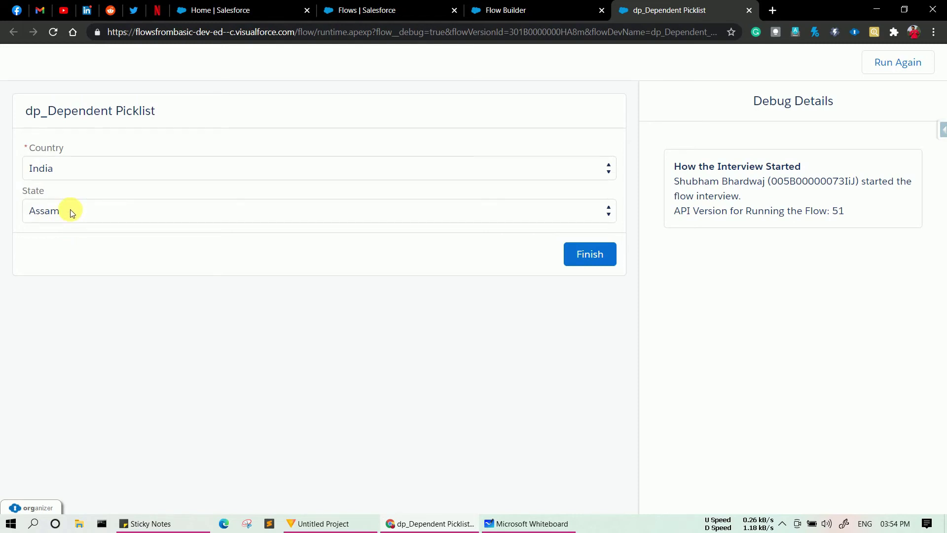
{"action": "left_click", "coordinate": [749, 11]}
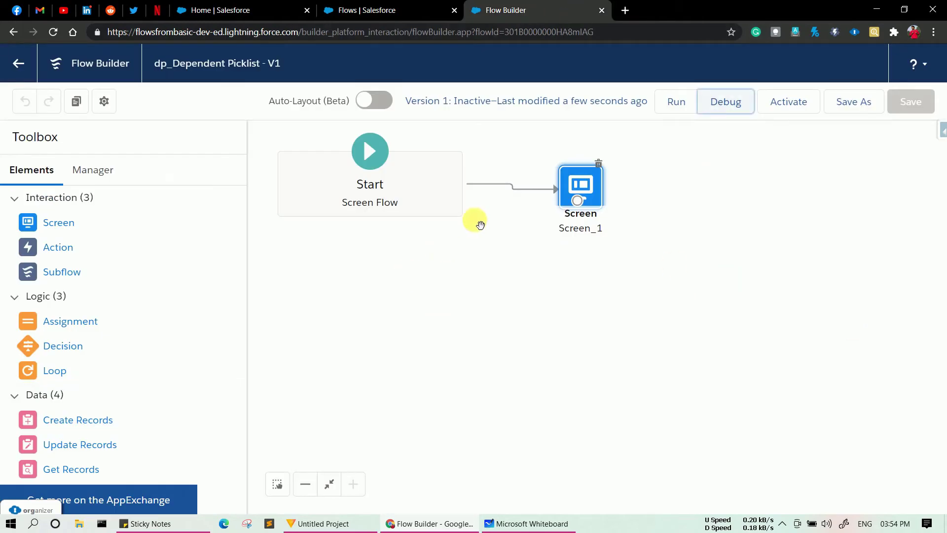
Clear the Picklist 1 Value default in Screen_1's Dependent Picklists component.
{"action": "left_click", "coordinate": [585, 190]}
{"action": "double_click", "coordinate": [585, 190]}
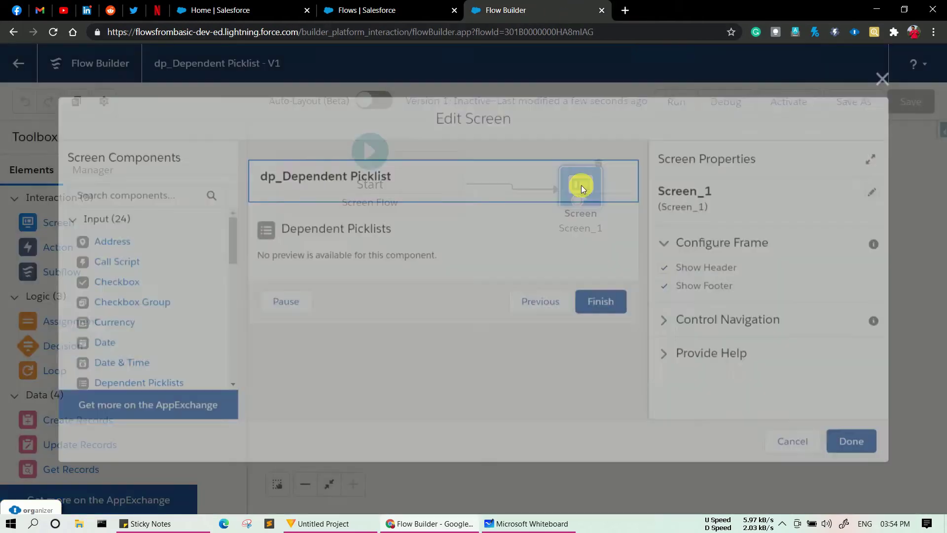
{"action": "left_click", "coordinate": [436, 225]}
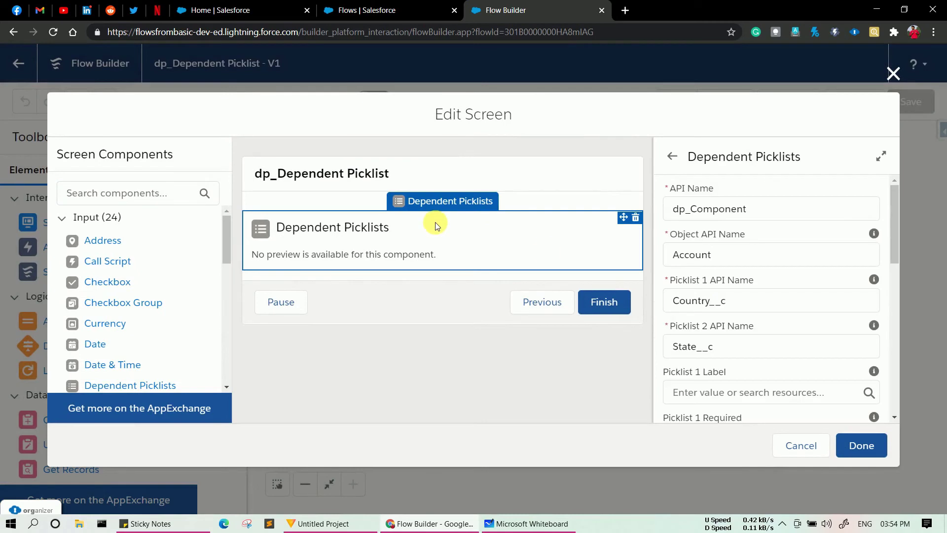
{"action": "scroll", "coordinate": [753, 348], "scroll_direction": "down", "scroll_amount": 3}
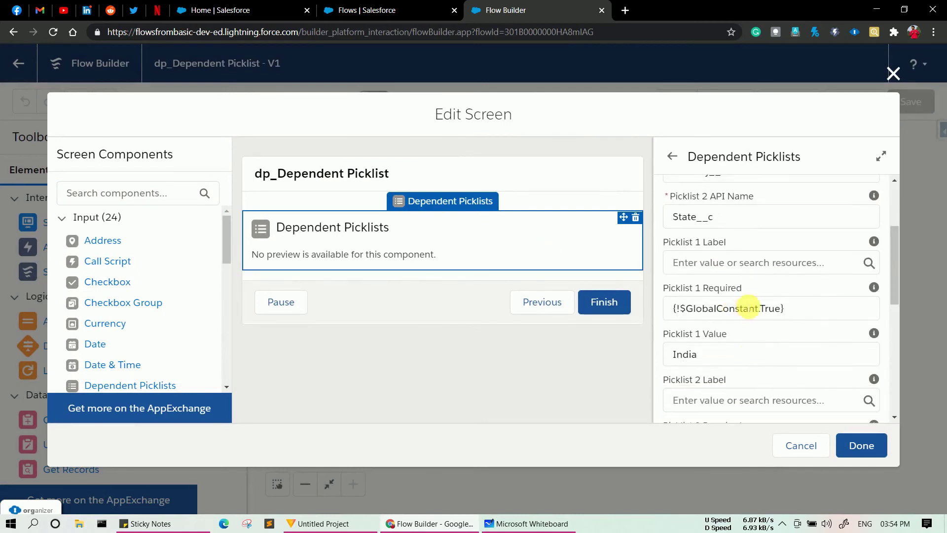
{"action": "left_click", "coordinate": [725, 363]}
{"action": "key", "text": "BackSpace"}
{"action": "key", "text": "BackSpace"}
{"action": "key", "text": "BackSpace"}
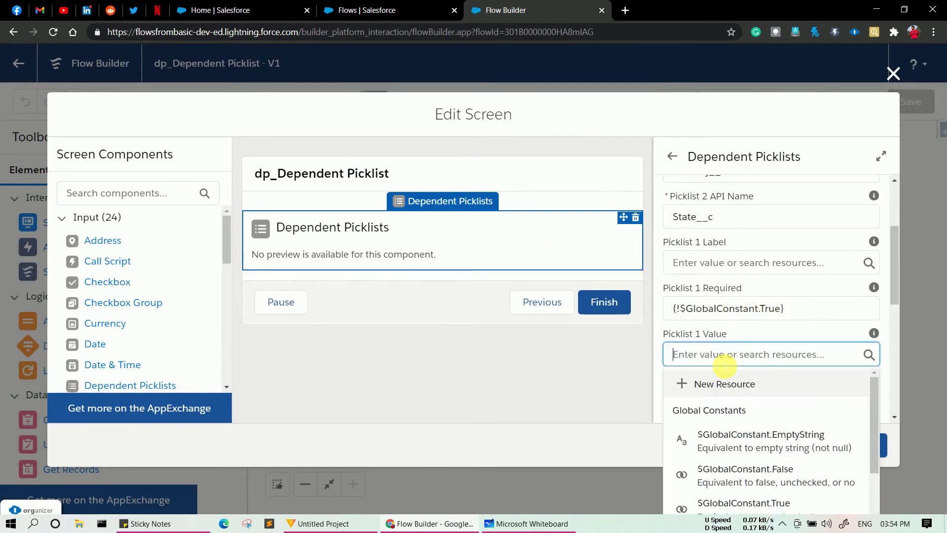
{"action": "scroll", "coordinate": [665, 366], "scroll_direction": "down", "scroll_amount": 2}
{"action": "left_click", "coordinate": [637, 363]}
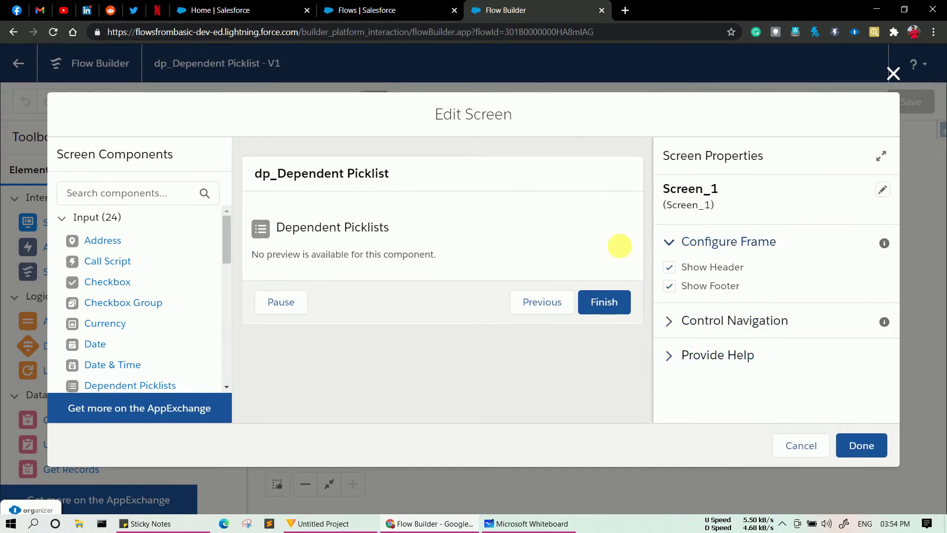
Clear the Picklist 2 Value default in the Dependent Picklists component and confirm the Screen_1 edits.
{"action": "left_click", "coordinate": [496, 220]}
{"action": "scroll", "coordinate": [732, 268], "scroll_direction": "down", "scroll_amount": 1}
{"action": "scroll", "coordinate": [737, 284], "scroll_direction": "down", "scroll_amount": 8}
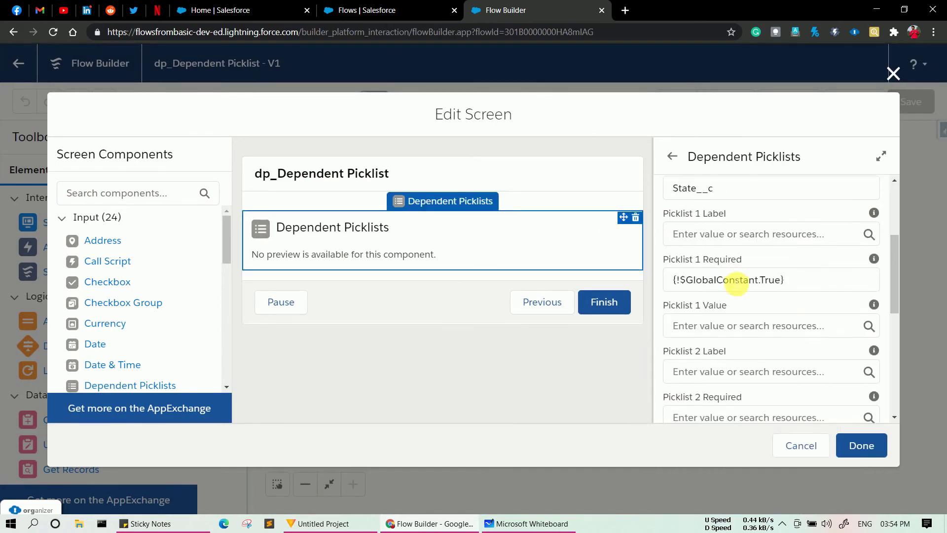
{"action": "left_click", "coordinate": [713, 222]}
{"action": "key", "text": "BackSpace"}
{"action": "key", "text": "BackSpace"}
{"action": "key", "text": "BackSpace"}
{"action": "key", "text": "BackSpace"}
{"action": "key", "text": "BackSpace"}
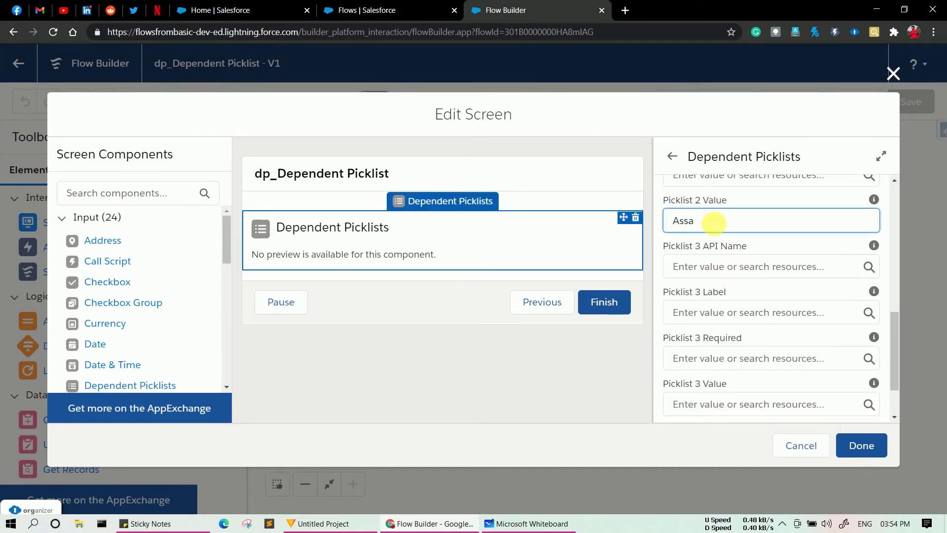
{"action": "left_click", "coordinate": [446, 398]}
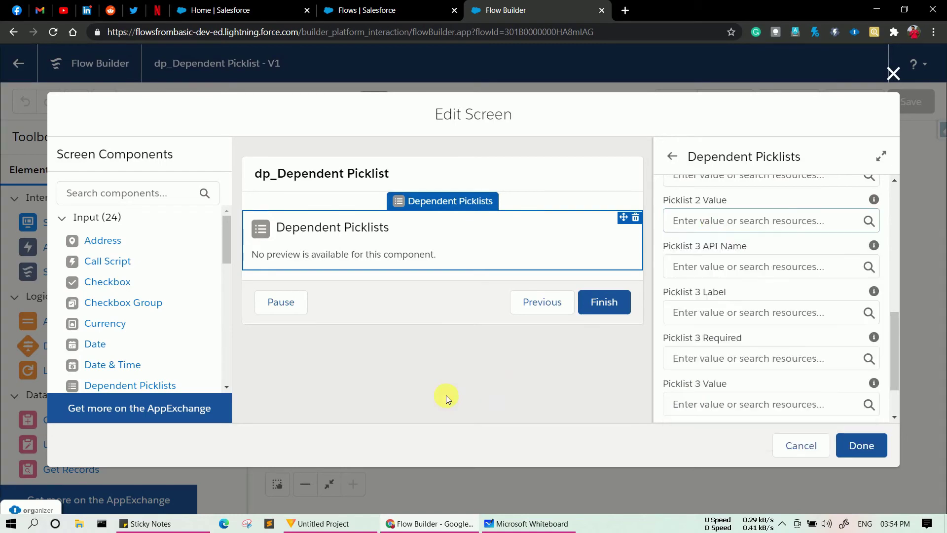
{"action": "left_click", "coordinate": [868, 445]}
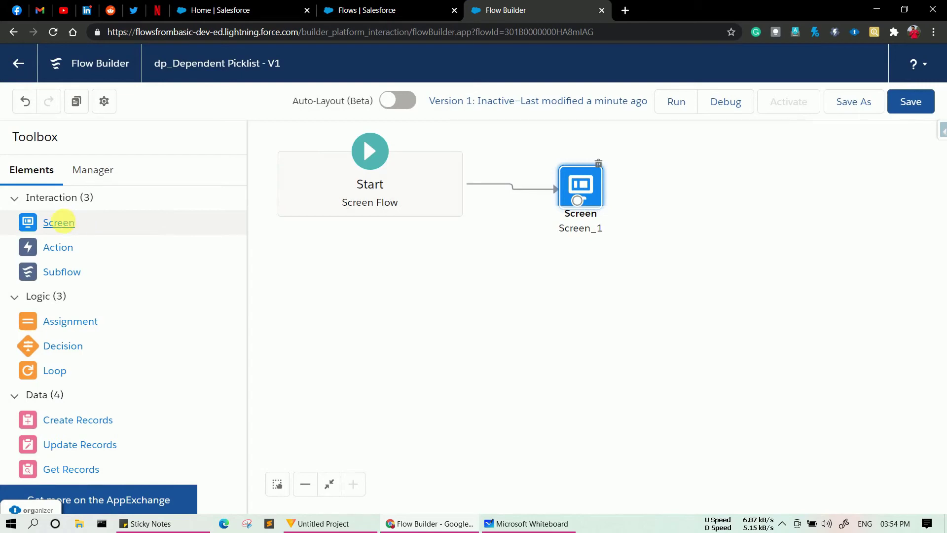
Add a new Screen element below Screen_1 and place a Display Text component with the API name dp_SelectedValues on it.
{"action": "left_click_drag", "start_coordinate": [61, 222], "coordinate": [545, 302]}
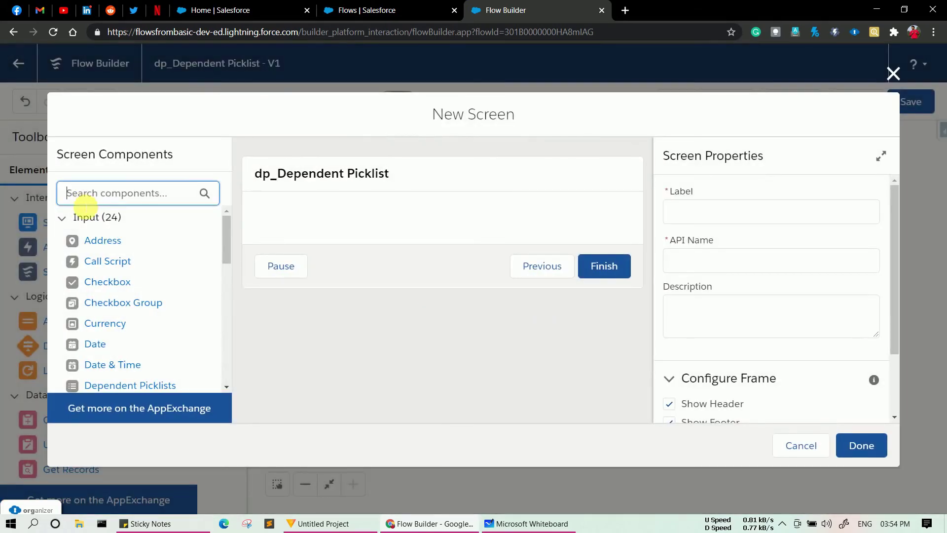
{"action": "type", "text": "Dip"}
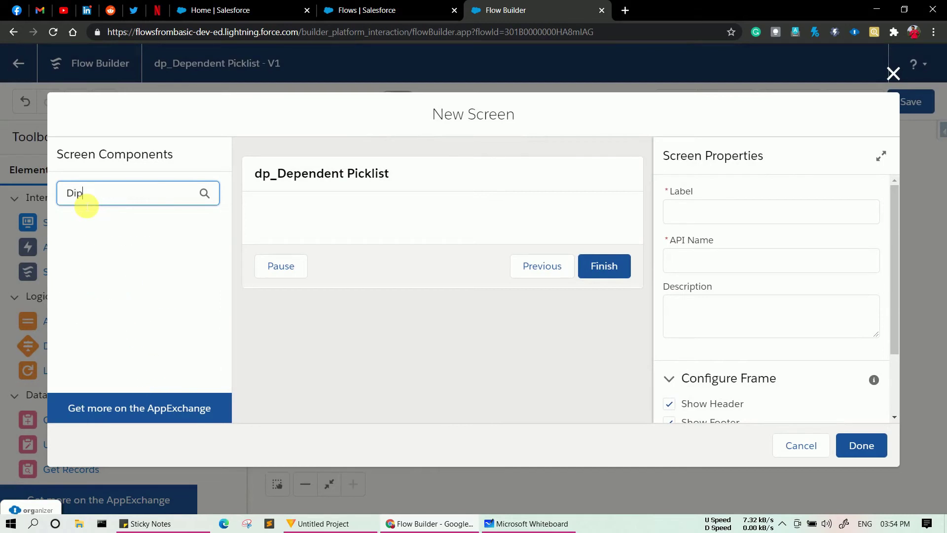
{"action": "key", "text": "BackSpace"}
{"action": "type", "text": "sp"}
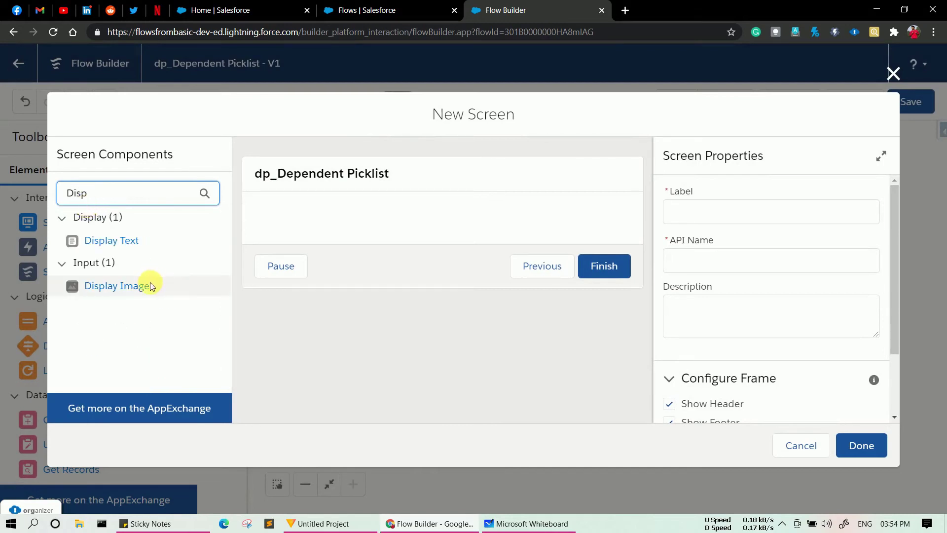
{"action": "left_click_drag", "start_coordinate": [118, 243], "coordinate": [353, 232]}
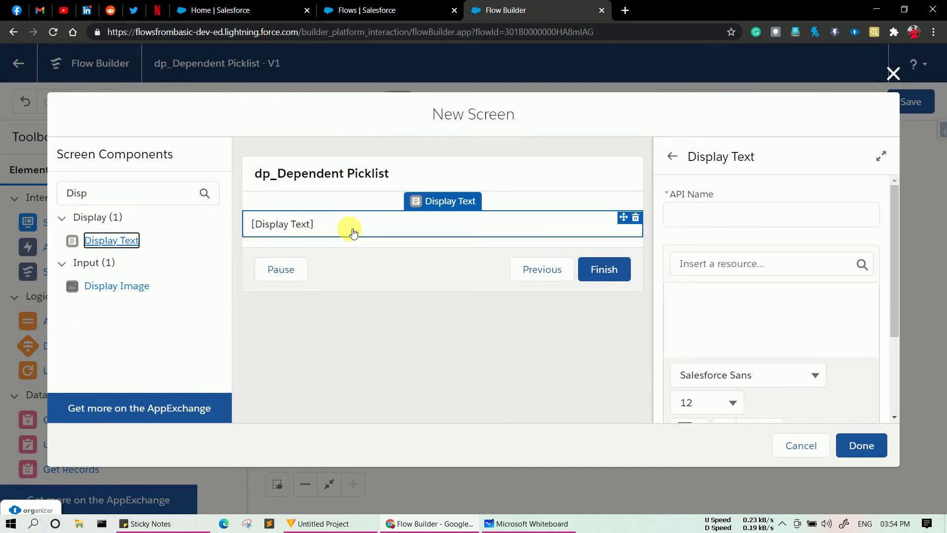
{"action": "left_click", "coordinate": [675, 214]}
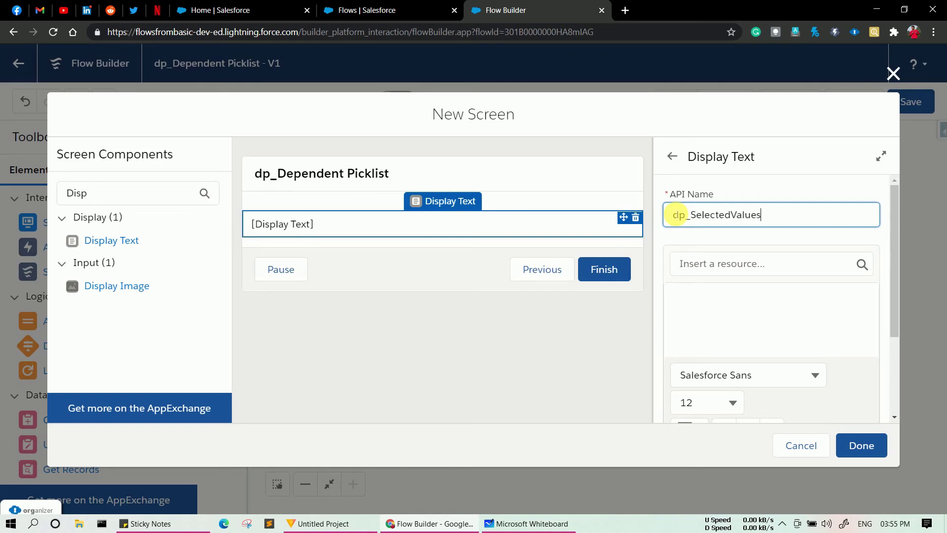
Insert the dp_Country and dp_State variables on separate lines in the dp_SelectedValues display text.
{"action": "left_click", "coordinate": [772, 317]}
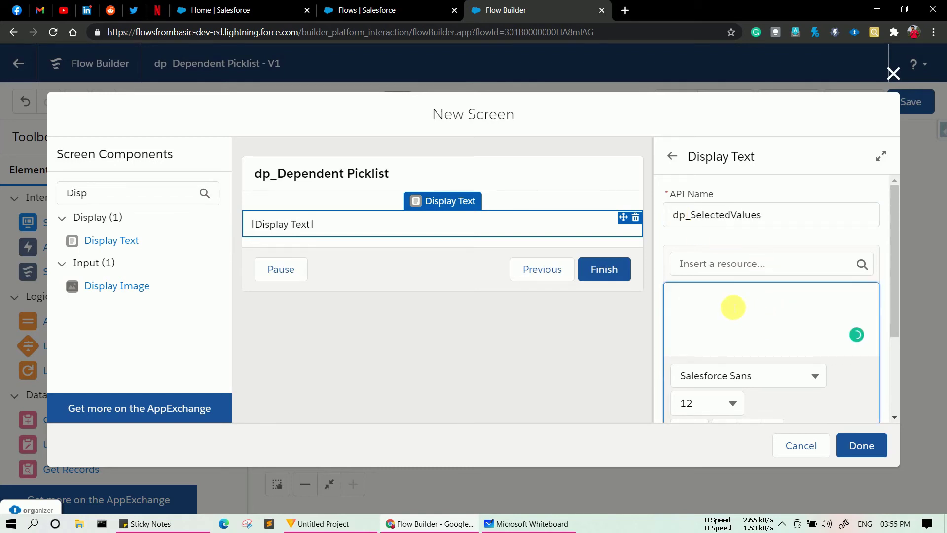
{"action": "left_click", "coordinate": [712, 270]}
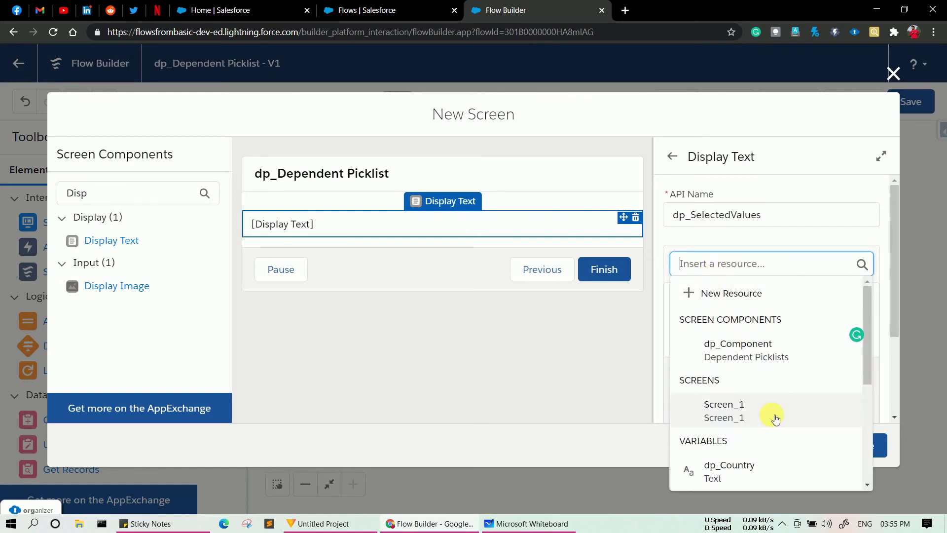
{"action": "scroll", "coordinate": [774, 417], "scroll_direction": "down", "scroll_amount": 2}
{"action": "scroll", "coordinate": [774, 418], "scroll_direction": "down", "scroll_amount": 1}
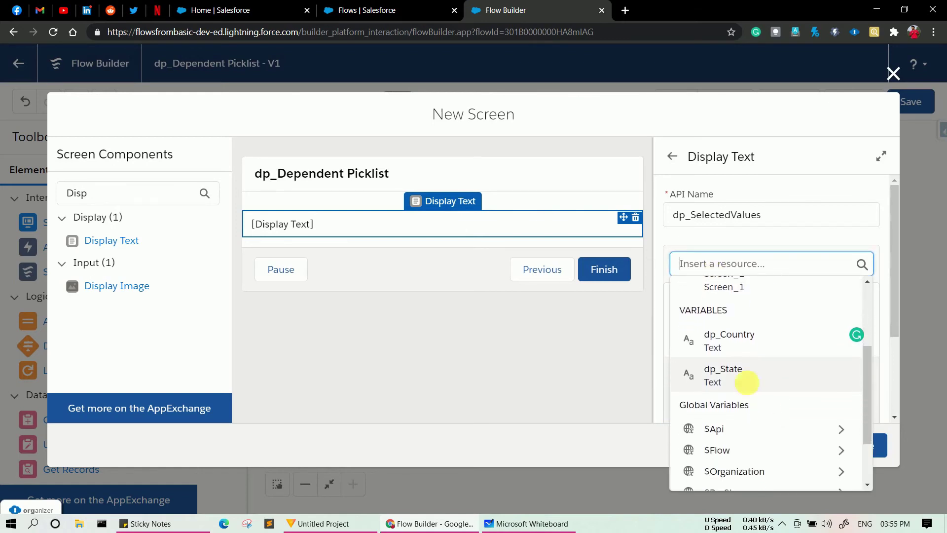
{"action": "left_click", "coordinate": [729, 340]}
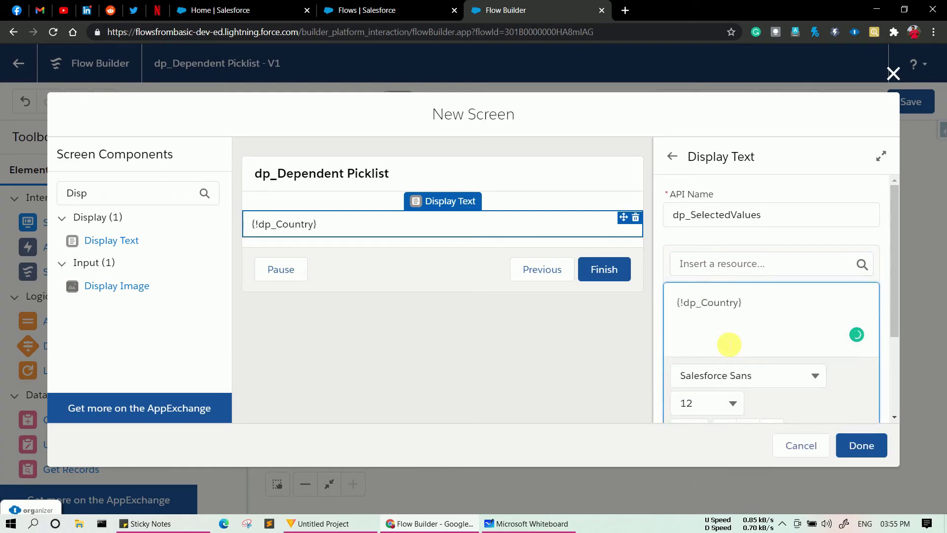
{"action": "key", "text": "Return"}
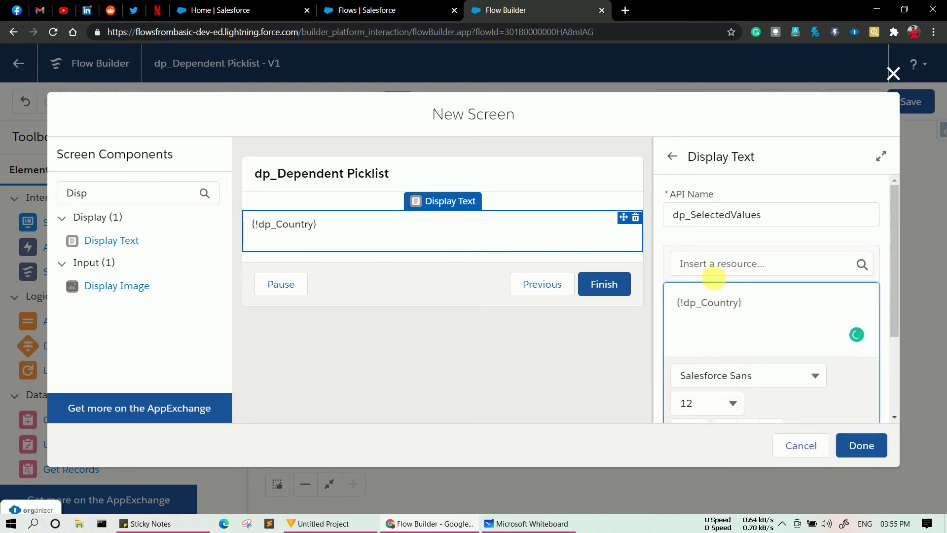
{"action": "left_click", "coordinate": [709, 266]}
{"action": "scroll", "coordinate": [776, 397], "scroll_direction": "down", "scroll_amount": 4}
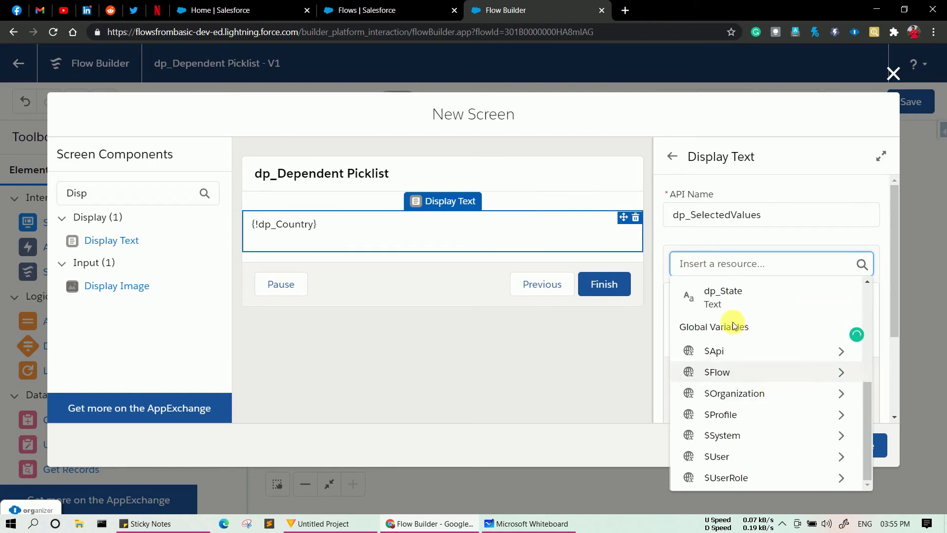
{"action": "left_click", "coordinate": [714, 296]}
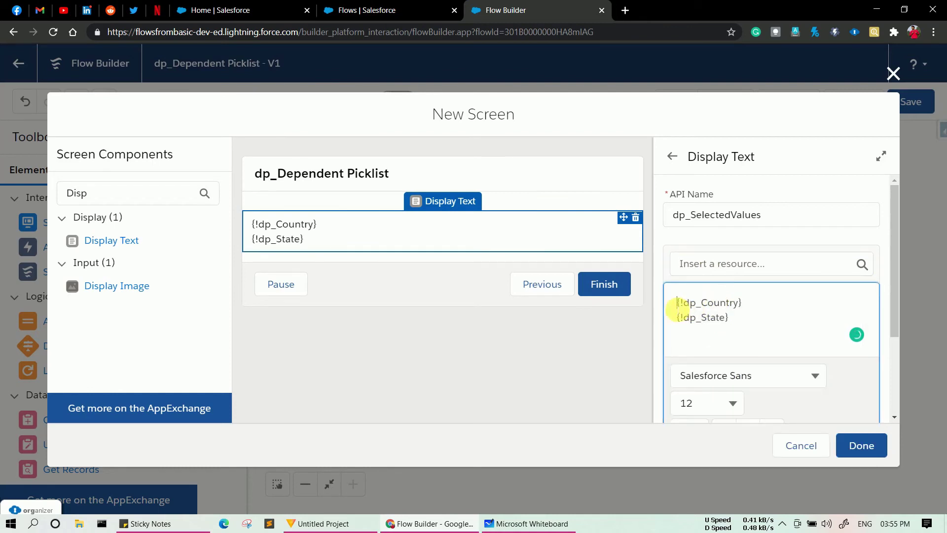
Prefix the two variable lines in the display text with the labels "Country :" and "State :" and align their colons.
{"action": "left_click", "coordinate": [676, 306]}
{"action": "type", "text": "Country"}
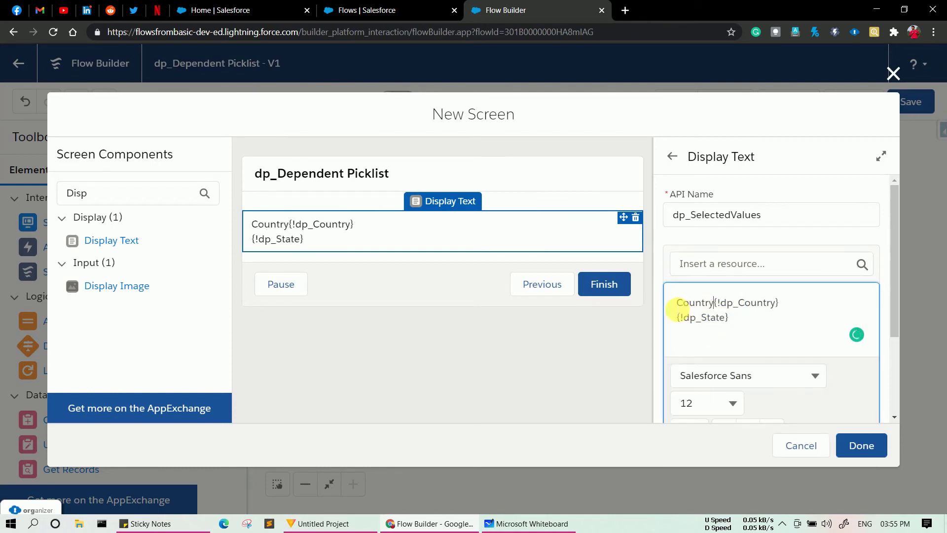
{"action": "type", "text": ": "}
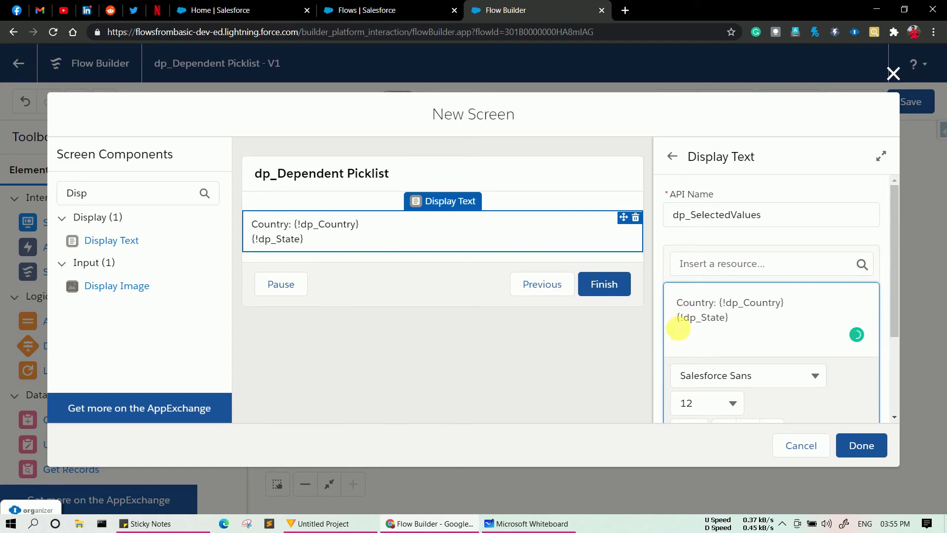
{"action": "type", "text": "State"}
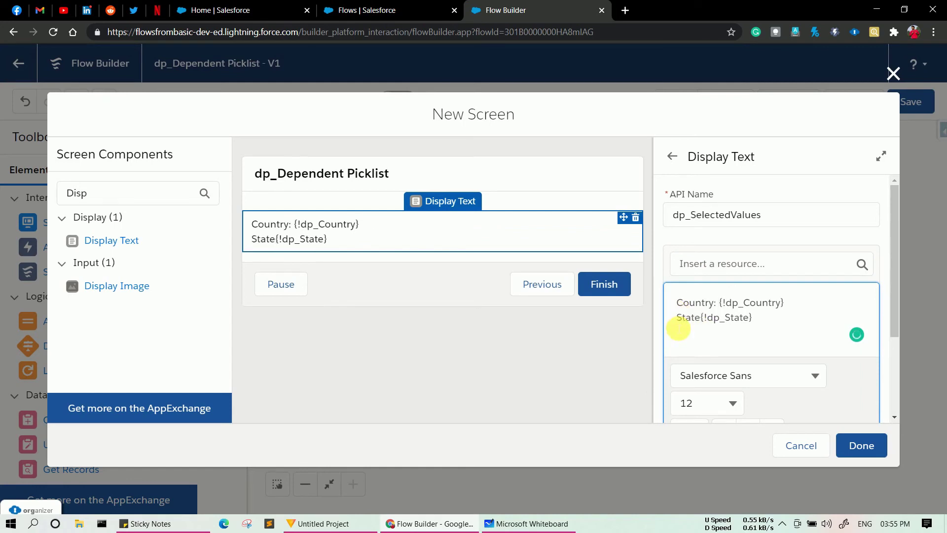
{"action": "type", "text": ":"}
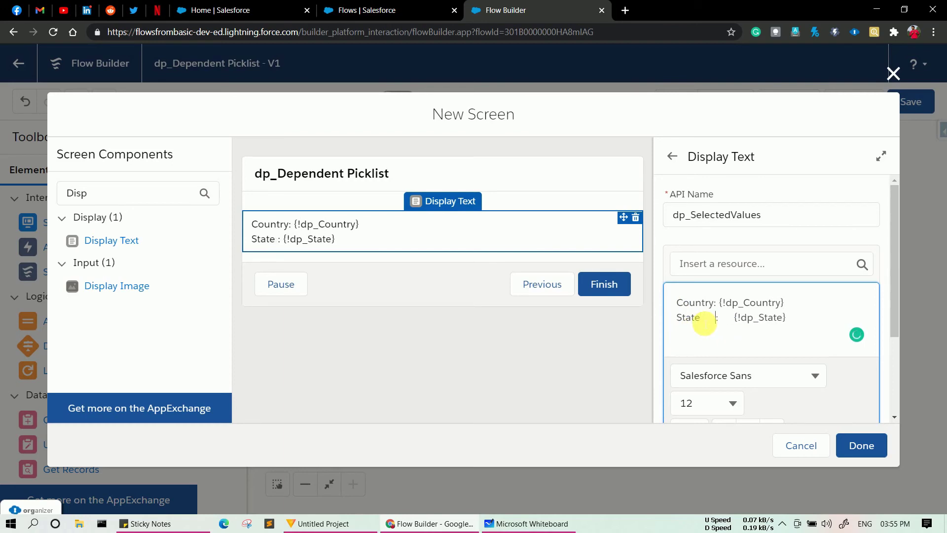
{"action": "key", "text": "BackSpace"}
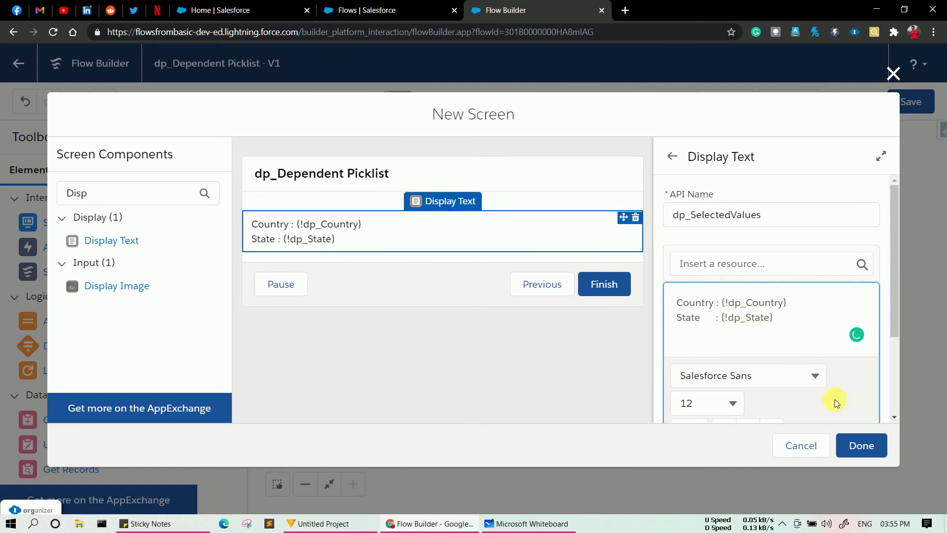
Give the new screen the label and API name Screen_2 and finish the element.
{"action": "left_click", "coordinate": [862, 448]}
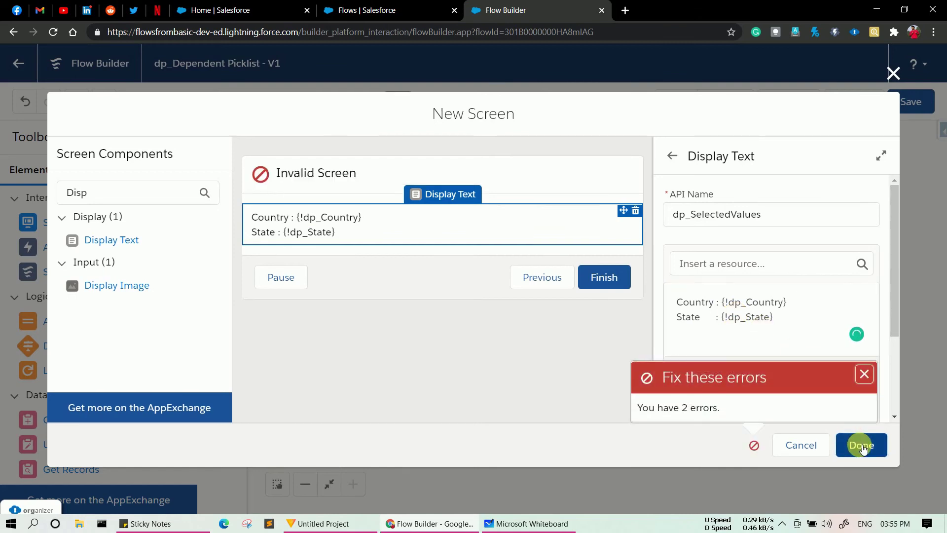
{"action": "left_click", "coordinate": [394, 173]}
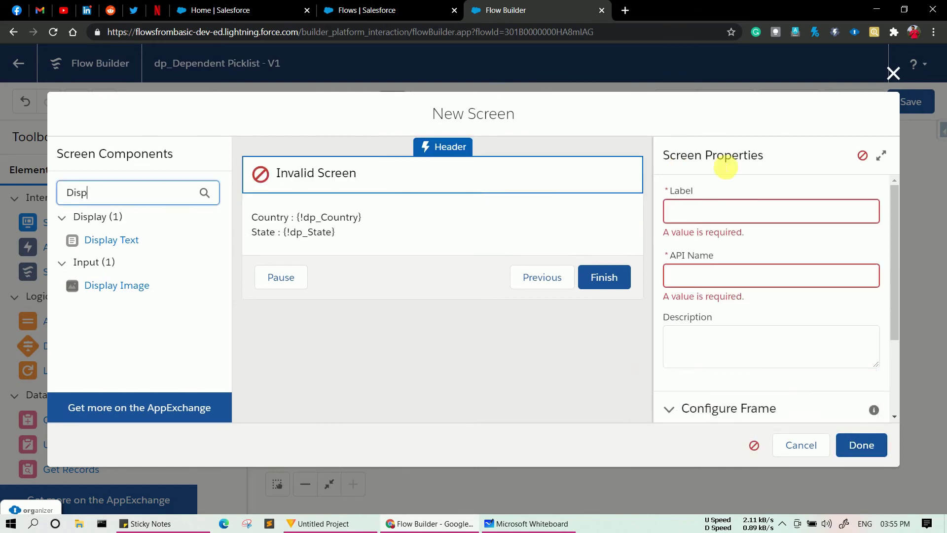
{"action": "left_click", "coordinate": [697, 207]}
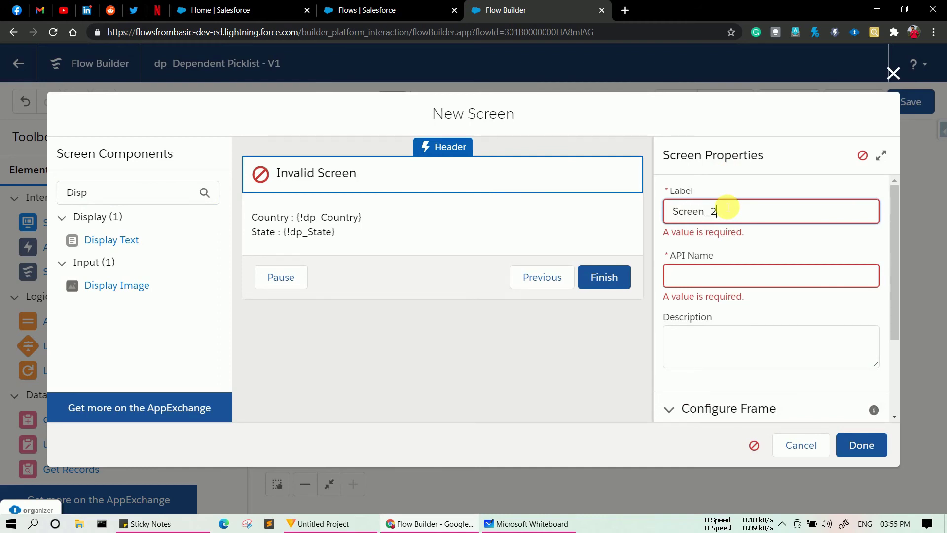
{"action": "left_click", "coordinate": [708, 271]}
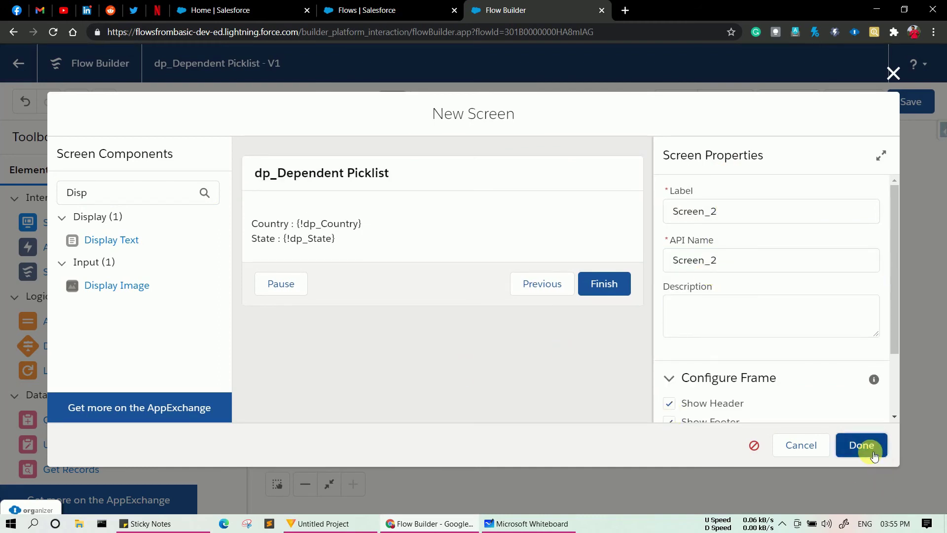
{"action": "left_click", "coordinate": [872, 453]}
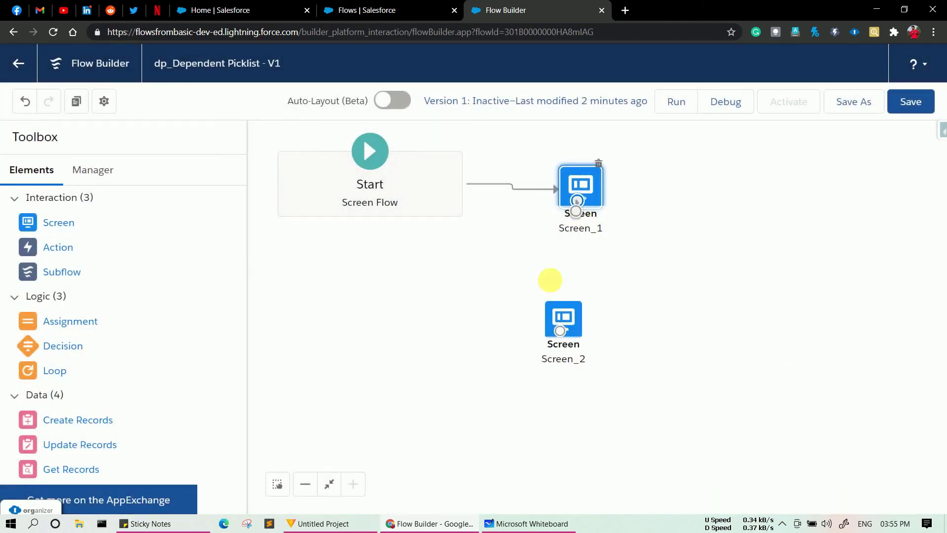
Connect Screen_1 to Screen_2 on the canvas and save the flow.
{"action": "left_click_drag", "start_coordinate": [550, 279], "coordinate": [561, 333]}
{"action": "left_click", "coordinate": [901, 105]}
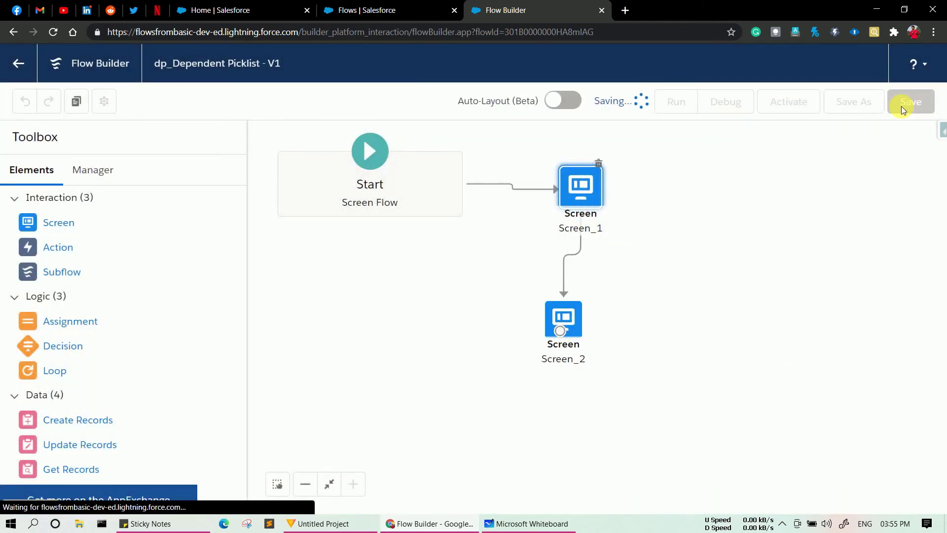
Debug the flow with Country India and State Gujarat and advance to the second screen to check the selected values.
{"action": "left_click", "coordinate": [724, 101]}
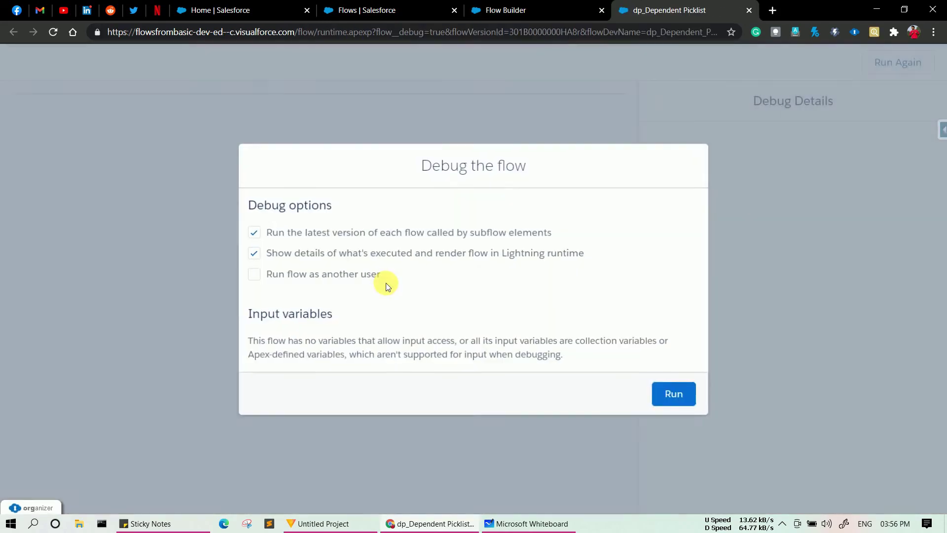
{"action": "left_click", "coordinate": [670, 393]}
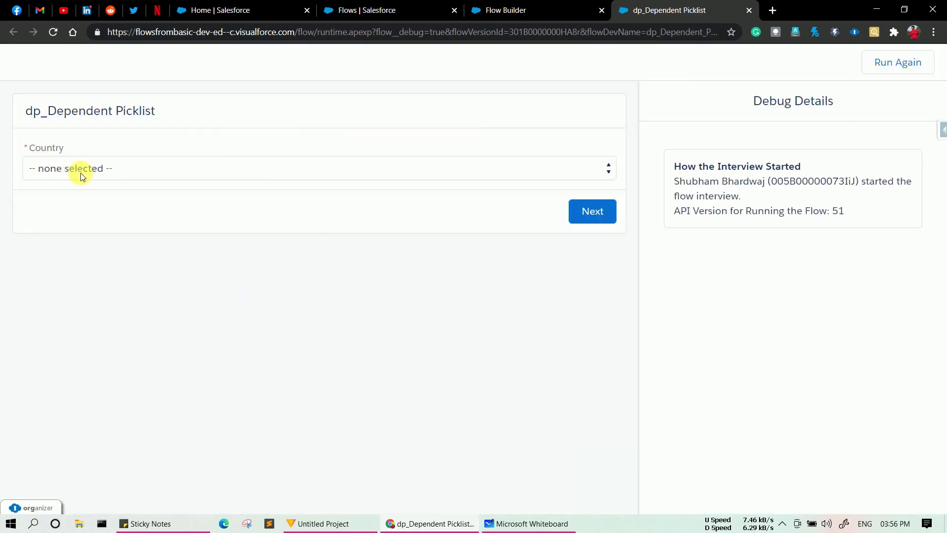
{"action": "left_click", "coordinate": [91, 168]}
{"action": "left_click", "coordinate": [58, 196]}
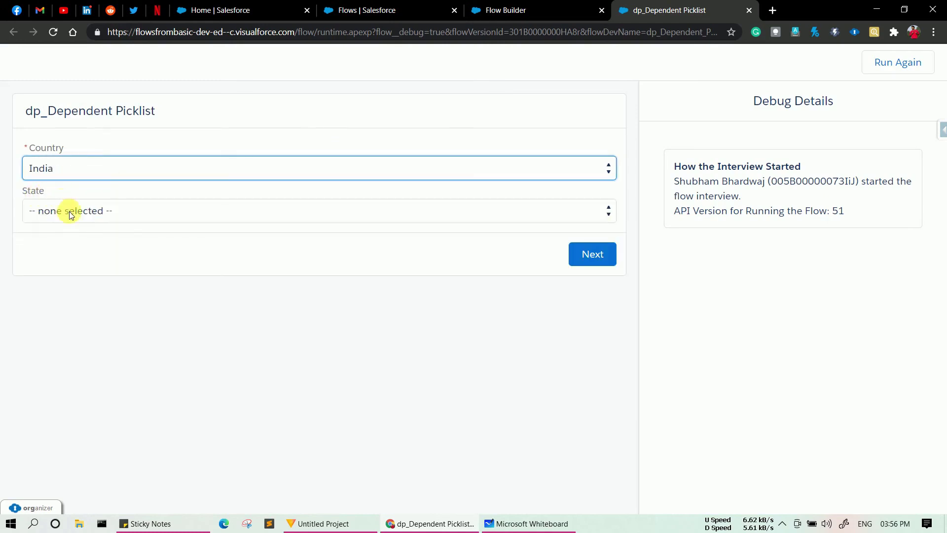
{"action": "left_click", "coordinate": [69, 211]}
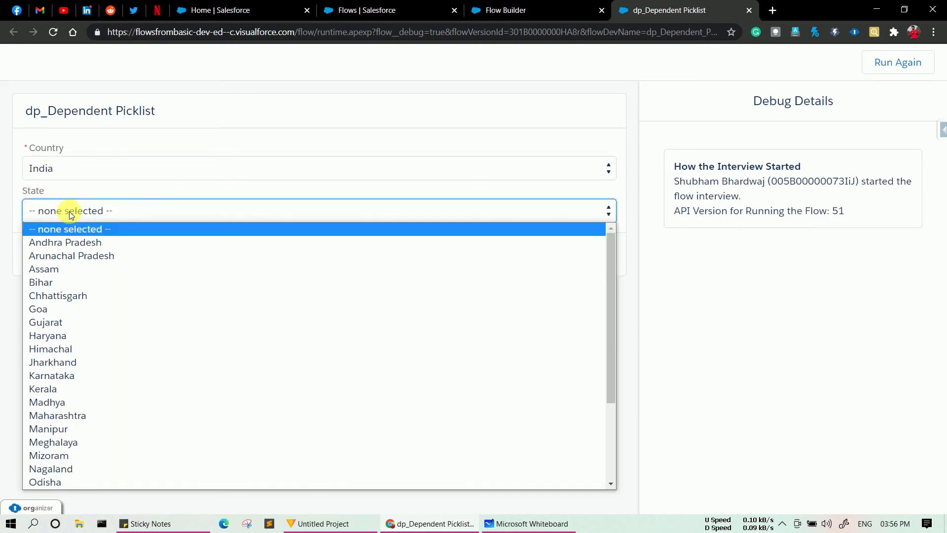
{"action": "left_click", "coordinate": [42, 323]}
{"action": "left_click", "coordinate": [589, 252]}
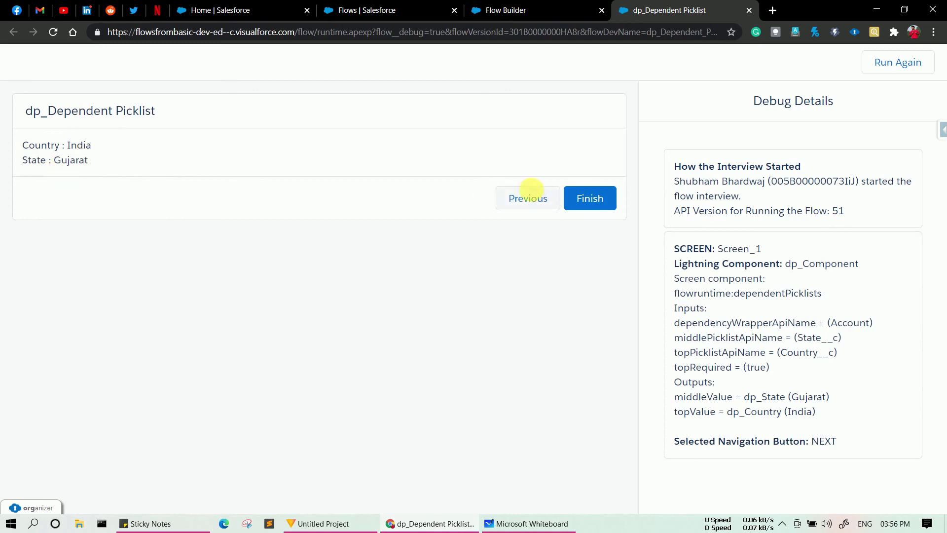
Return to the first screen of the debug run, choose USA and California, and advance to check the displayed values.
{"action": "left_click", "coordinate": [529, 197]}
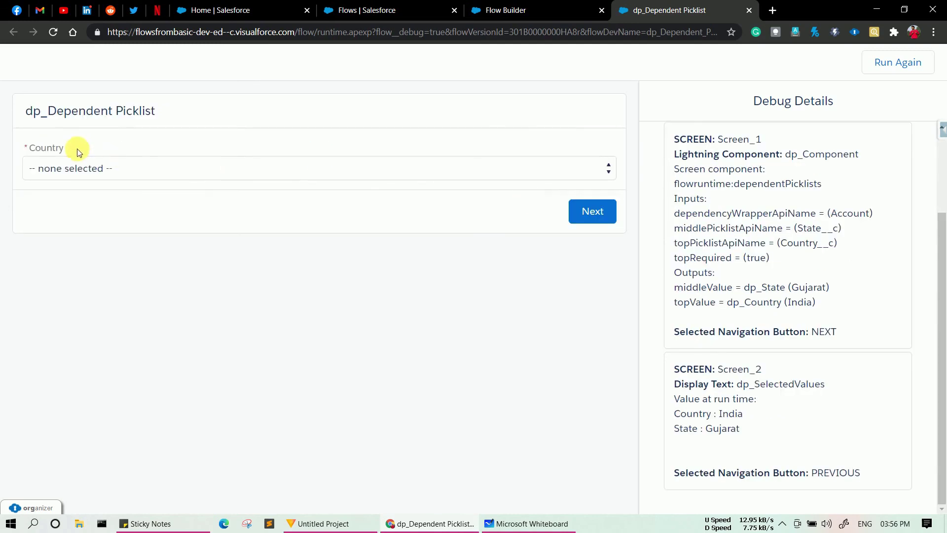
{"action": "left_click", "coordinate": [76, 168]}
{"action": "left_click", "coordinate": [49, 212]}
{"action": "left_click", "coordinate": [49, 213]}
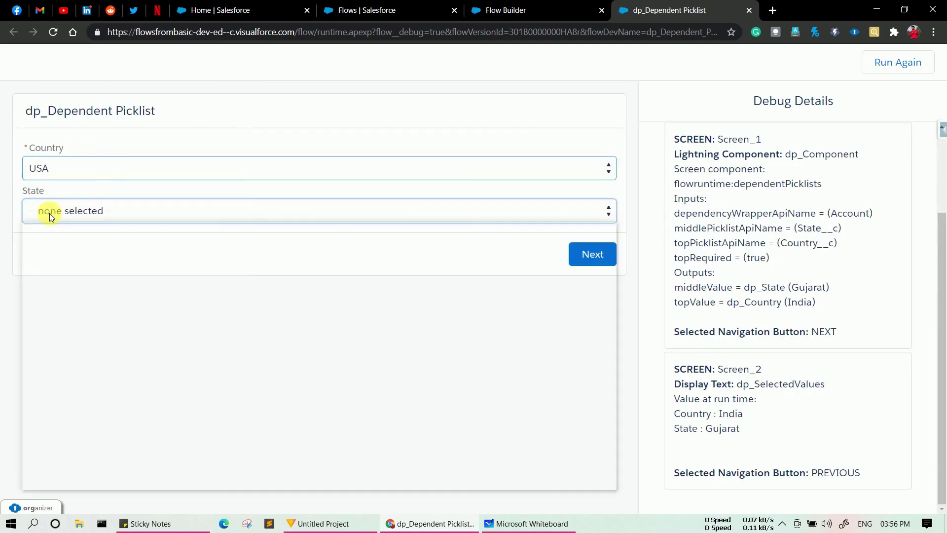
{"action": "left_click", "coordinate": [55, 294]}
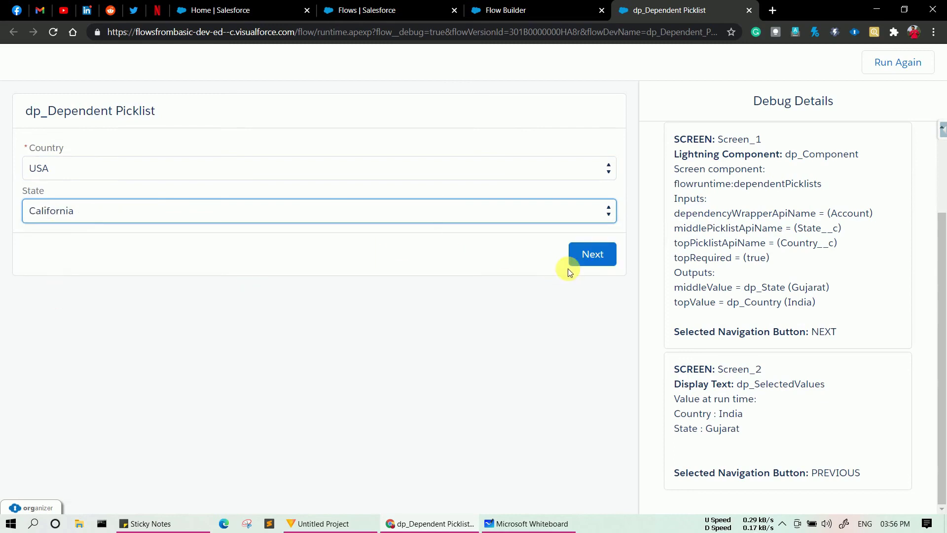
{"action": "left_click", "coordinate": [596, 252]}
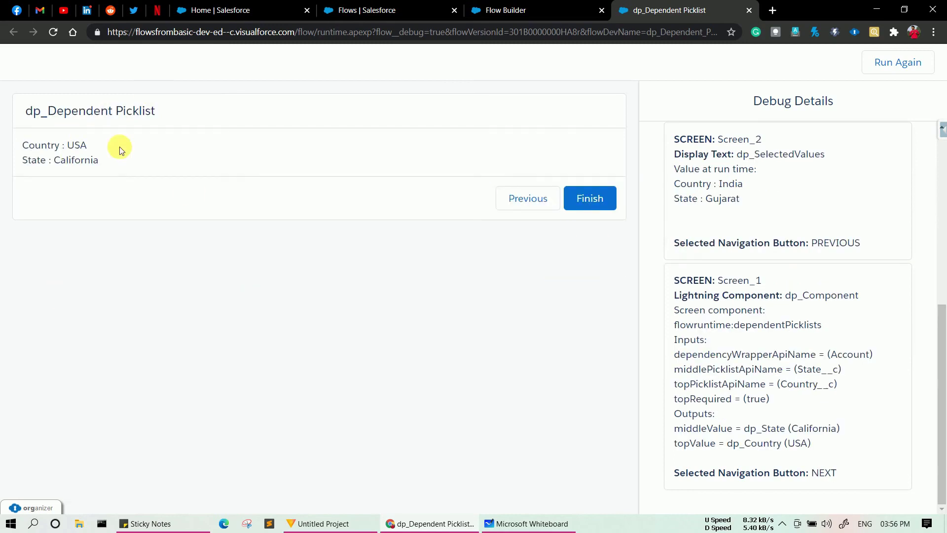